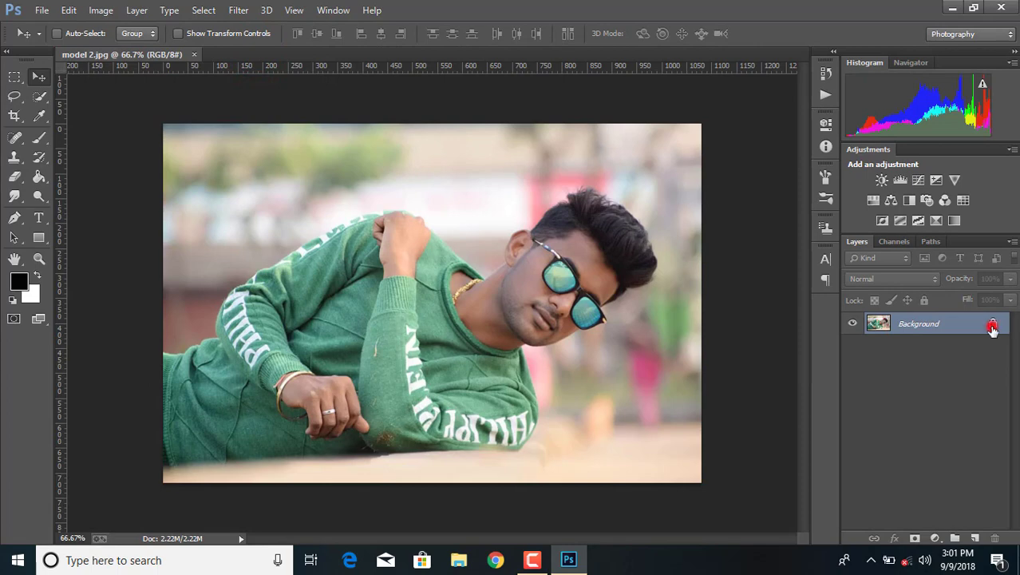
# - Unlock the Background layer and apply Shadows/Highlights with shadows at 24% and highlights at 18%
pyautogui.click(993, 326)
pyautogui.click(99, 10)
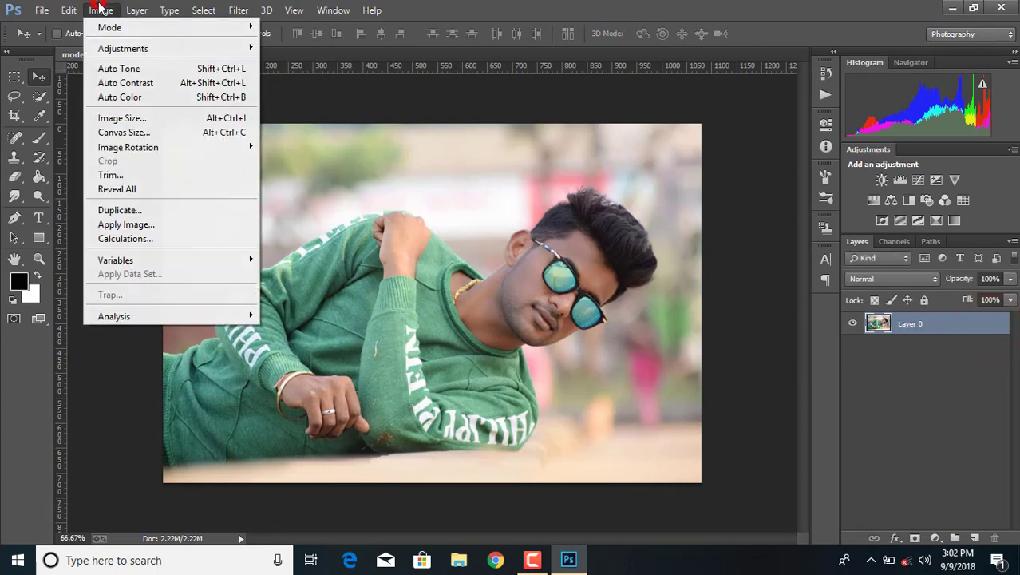
pyautogui.click(124, 47)
pyautogui.click(356, 296)
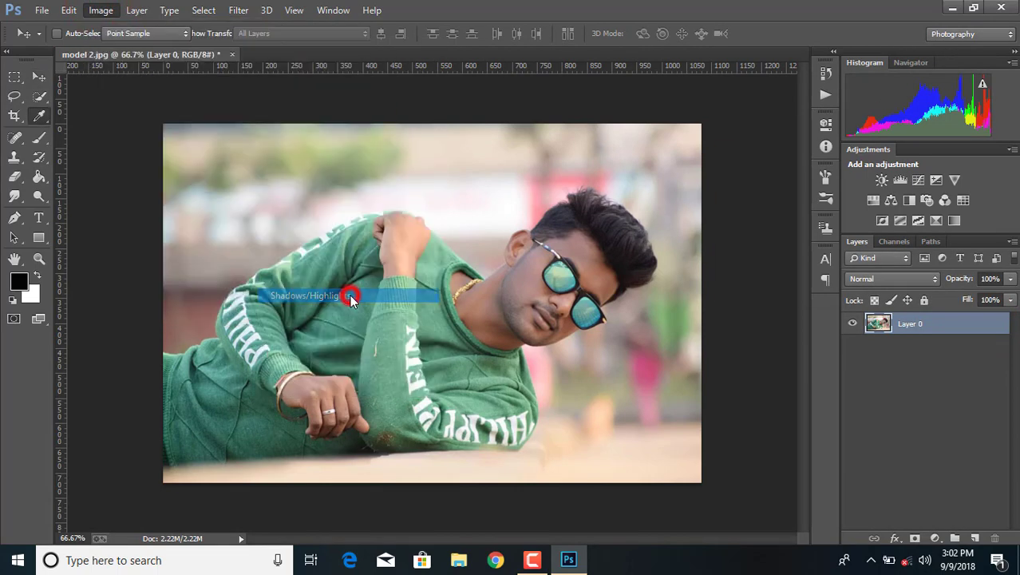
pyautogui.moveTo(735, 266); pyautogui.dragTo(765, 267)
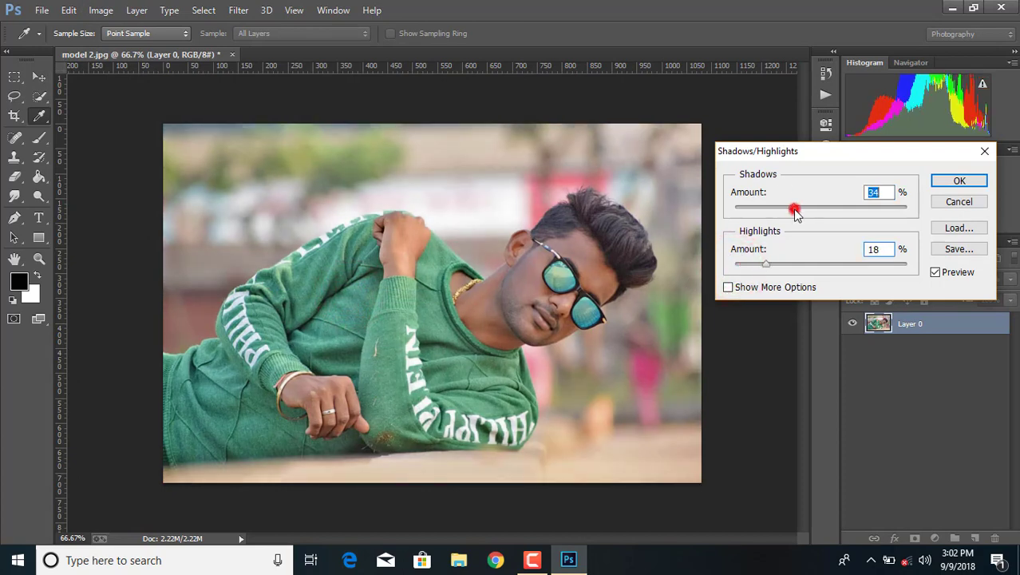
pyautogui.moveTo(796, 209); pyautogui.dragTo(776, 207)
pyautogui.click(959, 181)
pyautogui.press('v')
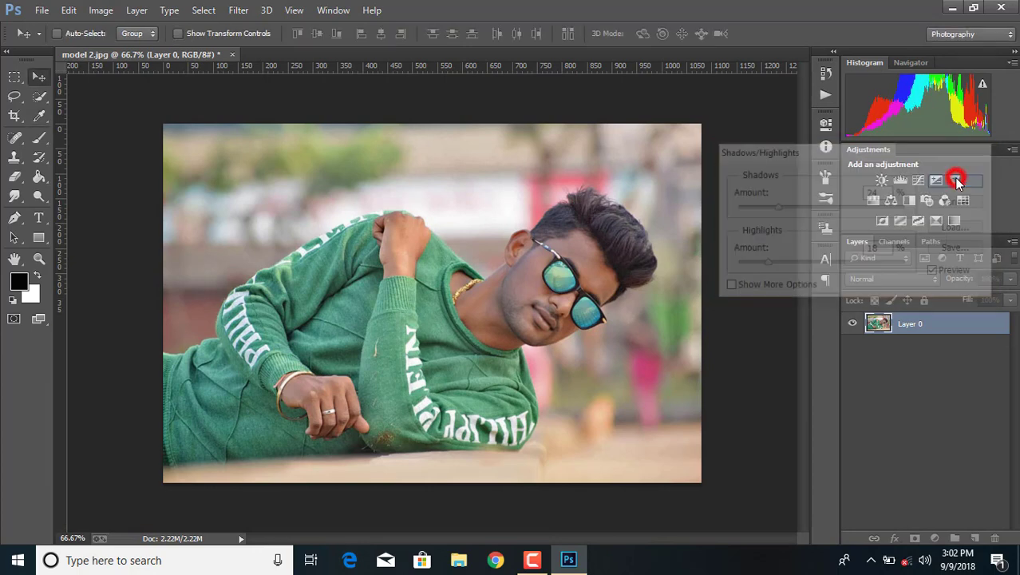
# - Apply the Camera Raw filter with Clarity +20, Blacks +12, Whites +28 and Shadows -18
pyautogui.click(239, 10)
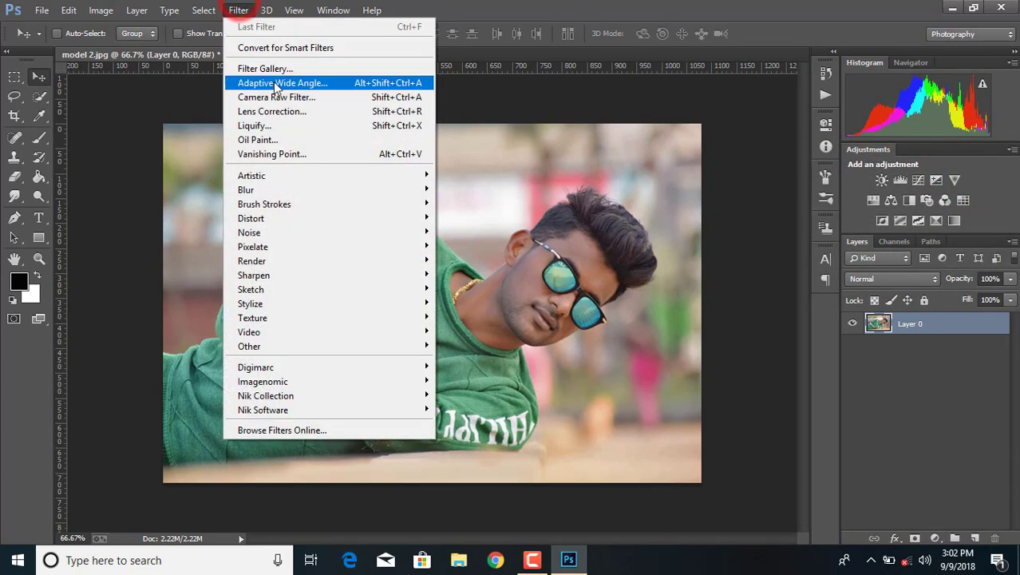
pyautogui.click(283, 93)
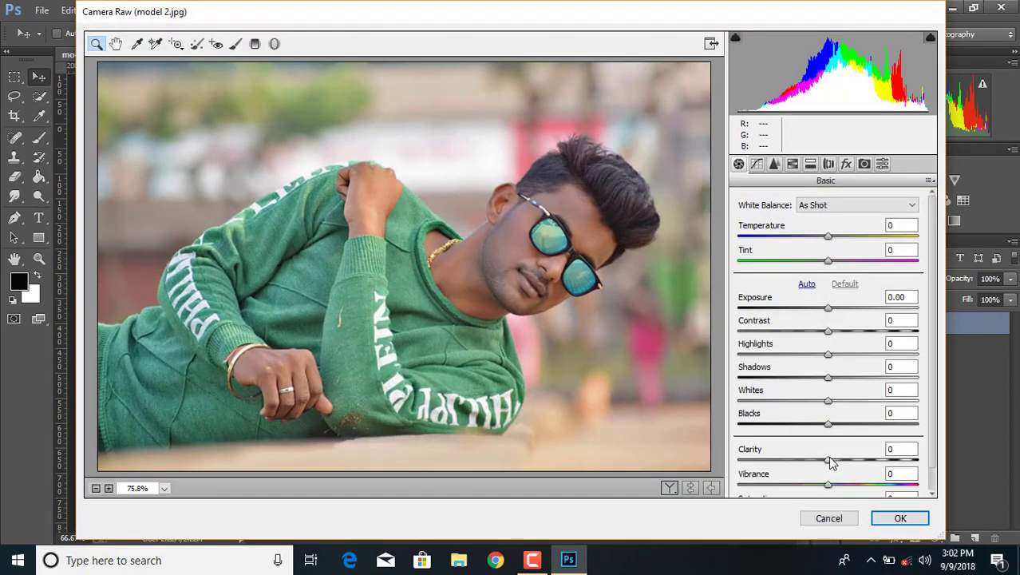
pyautogui.moveTo(830, 462); pyautogui.dragTo(846, 460)
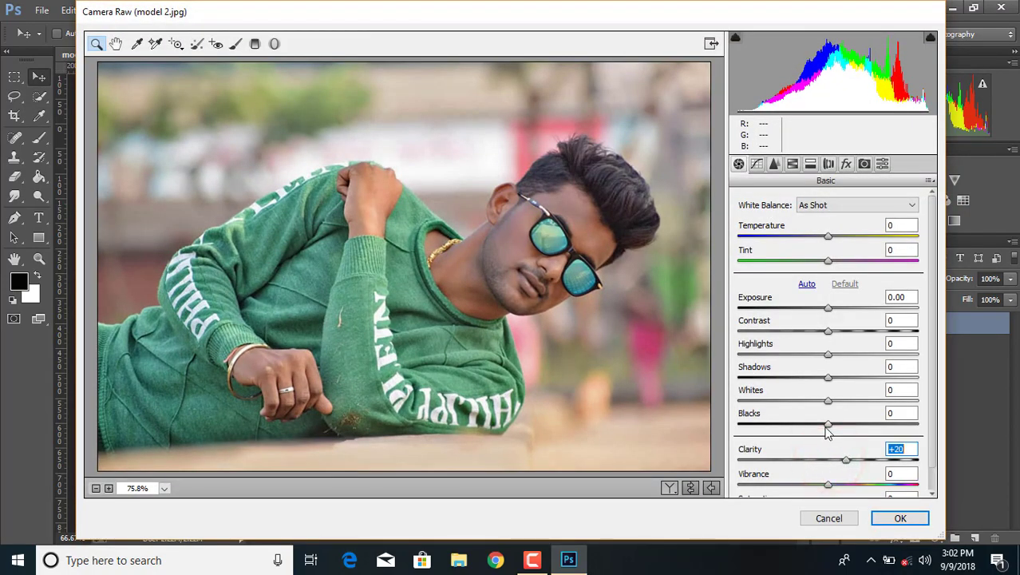
pyautogui.moveTo(827, 424); pyautogui.dragTo(816, 385)
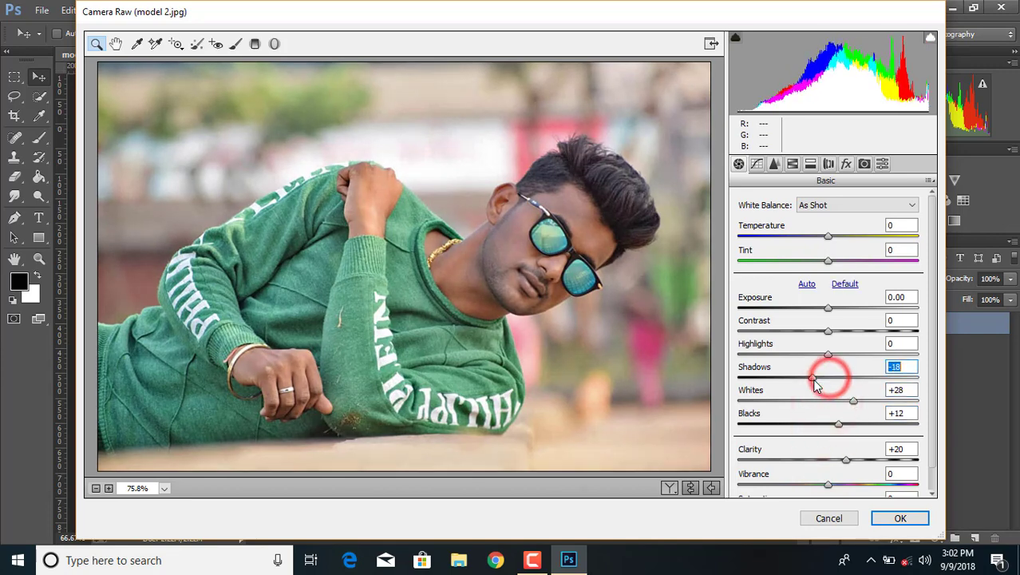
pyautogui.click(883, 517)
# - Apply the Dark Contrasts filter from Color Efex Pro 4, with Dark Detail Extractor at 80% and brightness and saturation adjusted
pyautogui.click(244, 11)
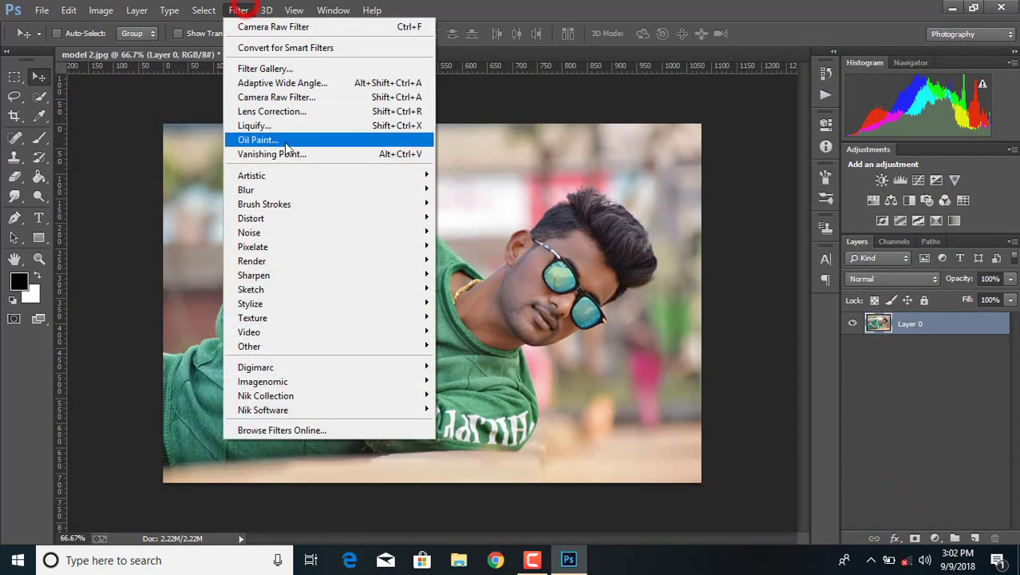
pyautogui.moveTo(292, 410)
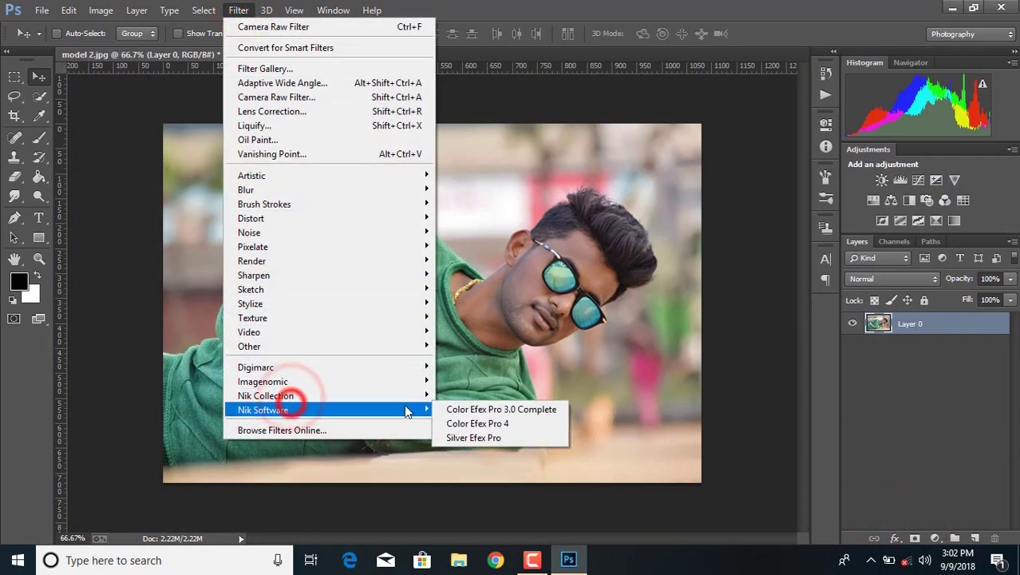
pyautogui.click(487, 422)
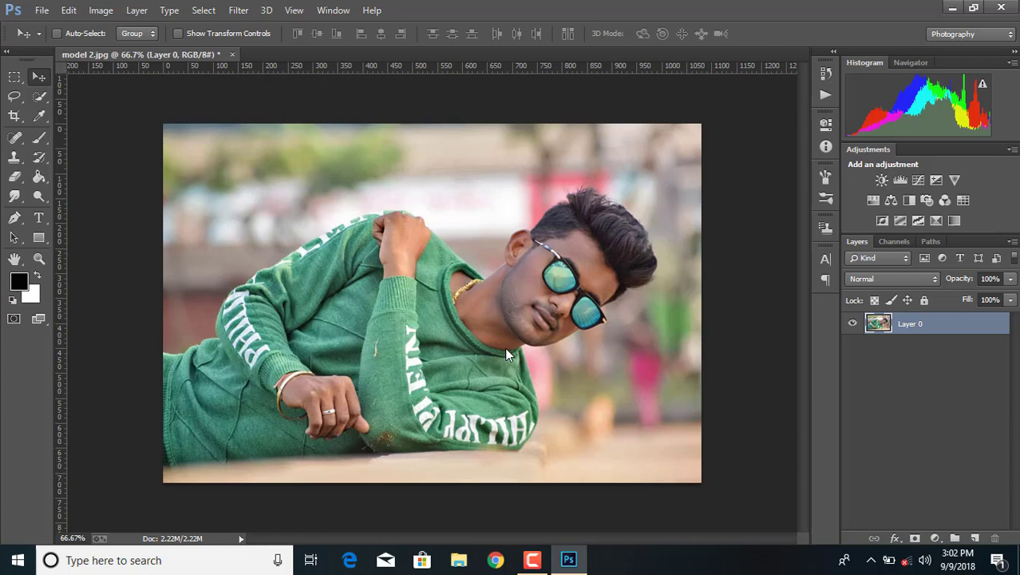
pyautogui.click(626, 238)
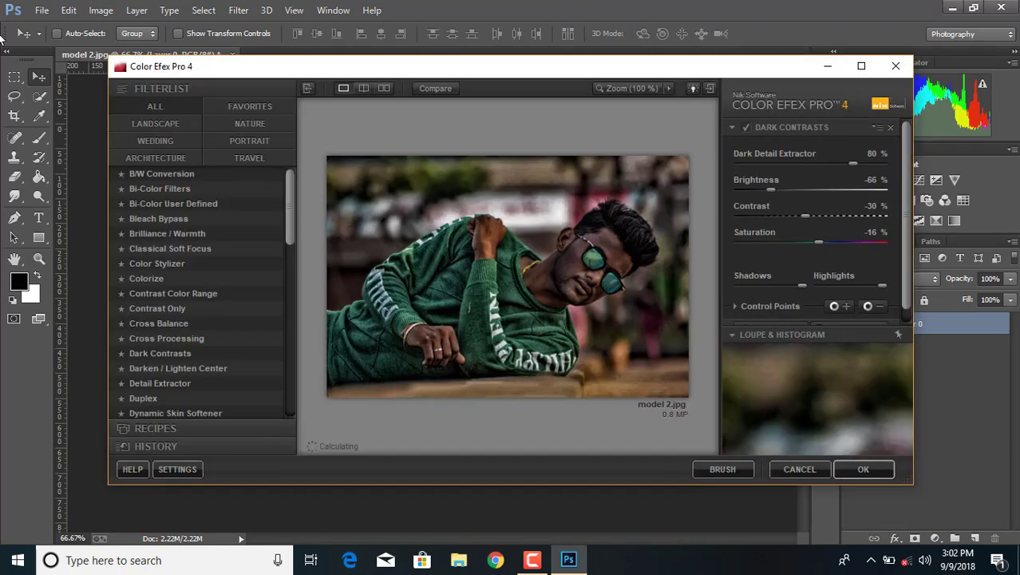
pyautogui.click(158, 355)
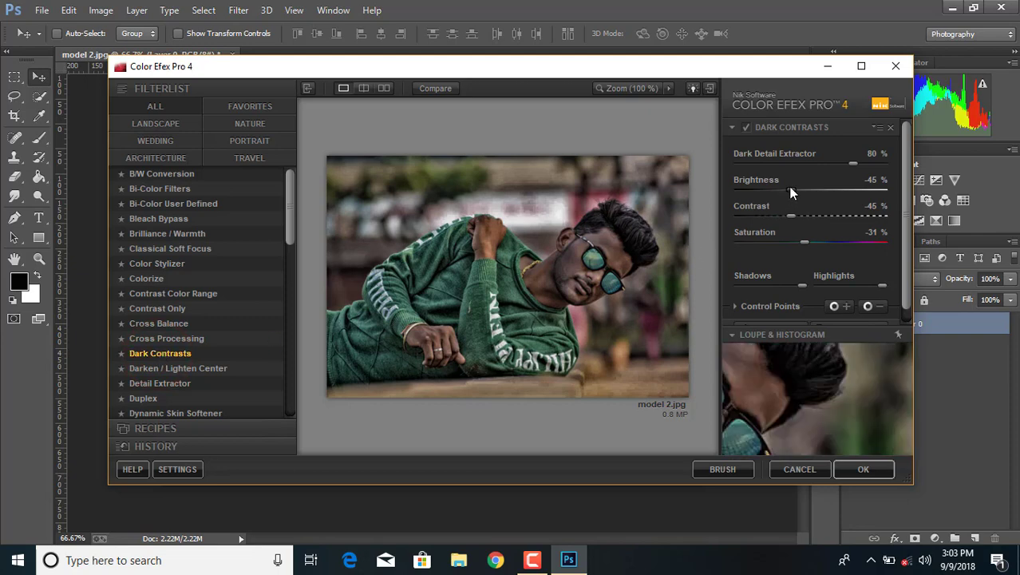
pyautogui.moveTo(790, 189); pyautogui.dragTo(811, 241)
pyautogui.click(856, 470)
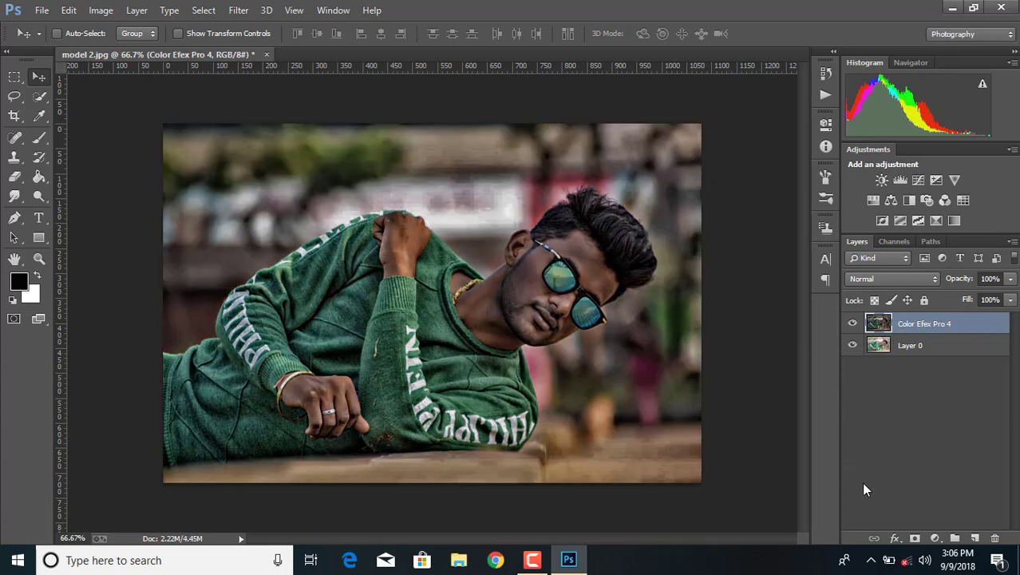
# - Add a layer mask to the Color Efex Pro 4 layer and set the Brush tool's opacity to 100%
pyautogui.click(916, 539)
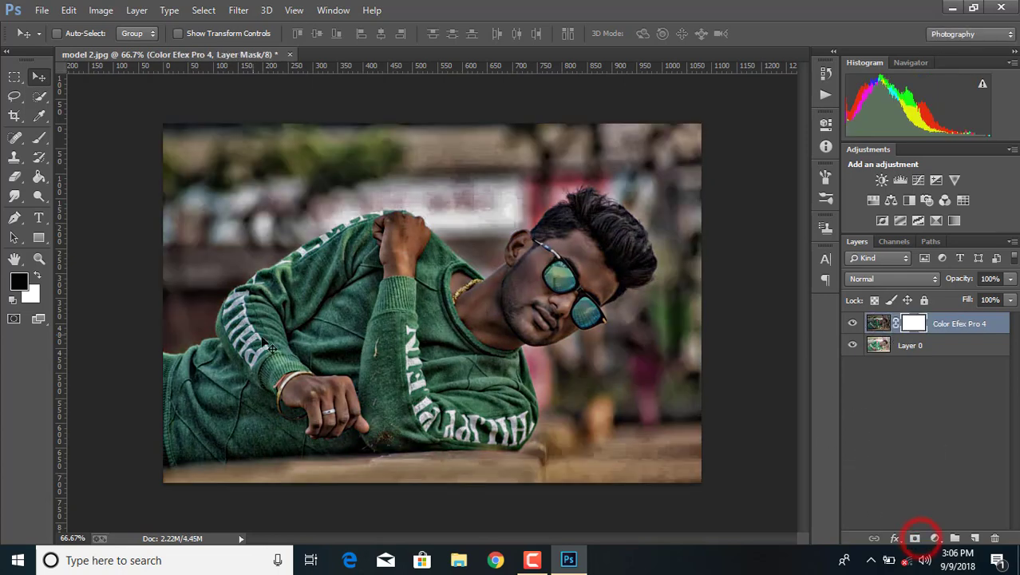
pyautogui.click(39, 137)
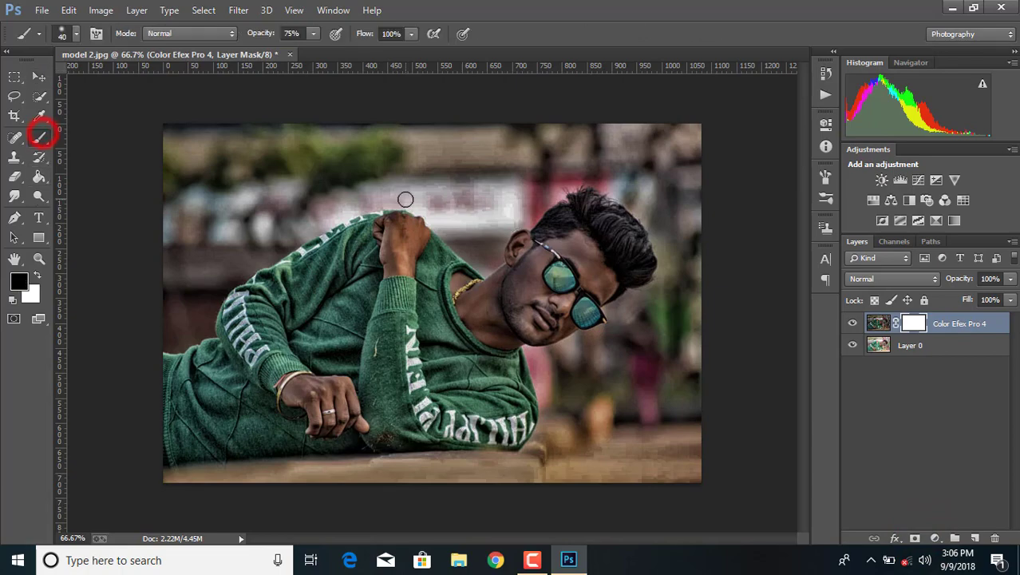
pyautogui.click(315, 35)
pyautogui.moveTo(315, 50); pyautogui.dragTo(350, 53)
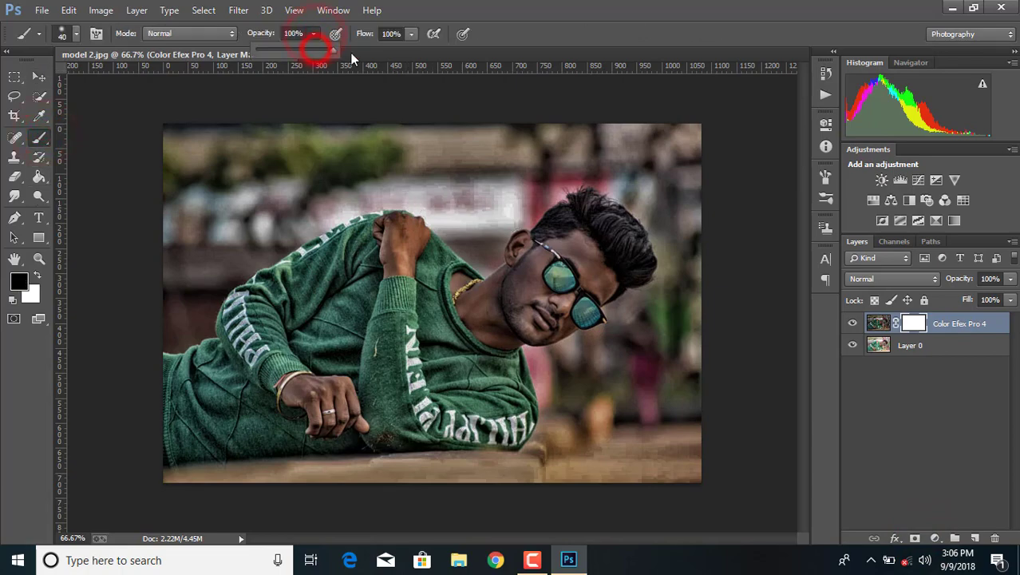
# - Paint black on the layer mask over the neck and the skin around the gold chain to remove the dark effect
pyautogui.hotkey('ctrl', '+')
pyautogui.hotkey('ctrl', '+')
pyautogui.hotkey('ctrl', '+')
pyautogui.hotkey('ctrl', '+')
pyautogui.hotkey('ctrl', '+')
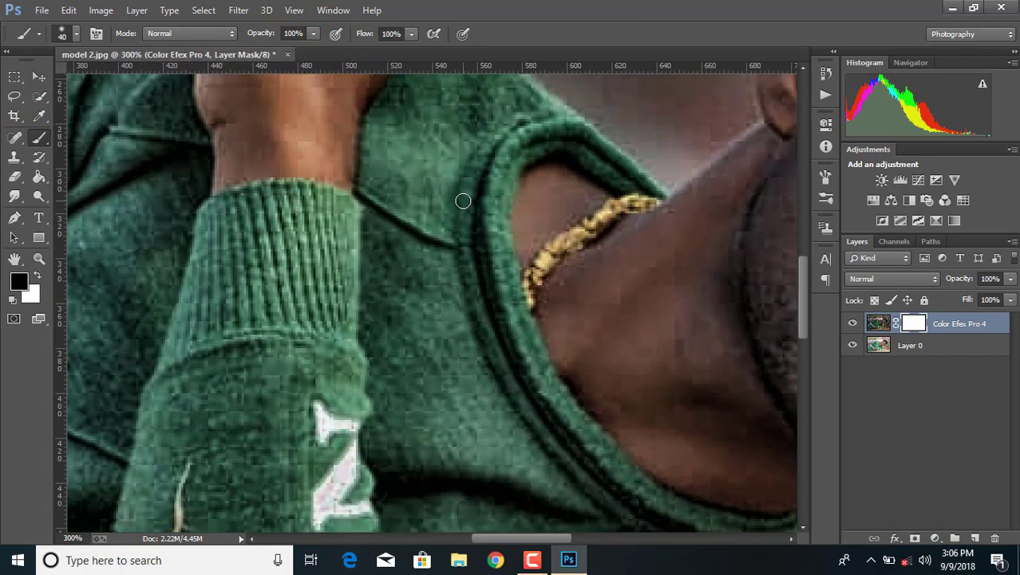
pyautogui.hotkey('ctrl', '-')
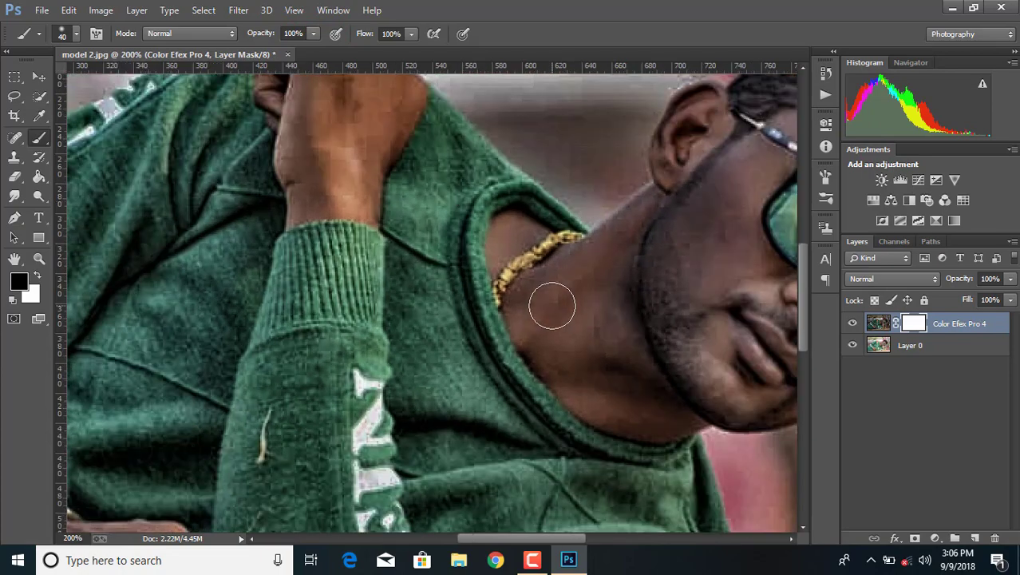
pyautogui.moveTo(552, 307)
pyautogui.mouseDown()
pyautogui.moveTo(580, 285)
pyautogui.moveTo(530, 320)
pyautogui.moveTo(582, 289)
pyautogui.moveTo(520, 313)
pyautogui.moveTo(531, 337)
pyautogui.moveTo(560, 338)
pyautogui.moveTo(598, 316)
pyautogui.moveTo(593, 351)
pyautogui.moveTo(599, 319)
pyautogui.moveTo(578, 331)
pyautogui.moveTo(595, 289)
pyautogui.moveTo(573, 257)
pyautogui.moveTo(607, 243)
pyautogui.moveTo(610, 370)
pyautogui.moveTo(534, 349)
pyautogui.moveTo(518, 294)
pyautogui.moveTo(560, 267)
pyautogui.moveTo(528, 316)
pyautogui.moveTo(581, 387)
pyautogui.moveTo(638, 423)
pyautogui.moveTo(658, 419)
pyautogui.moveTo(610, 336)
pyautogui.moveTo(616, 312)
pyautogui.moveTo(636, 369)
pyautogui.mouseUp()
pyautogui.scroll(1, 600, 380)
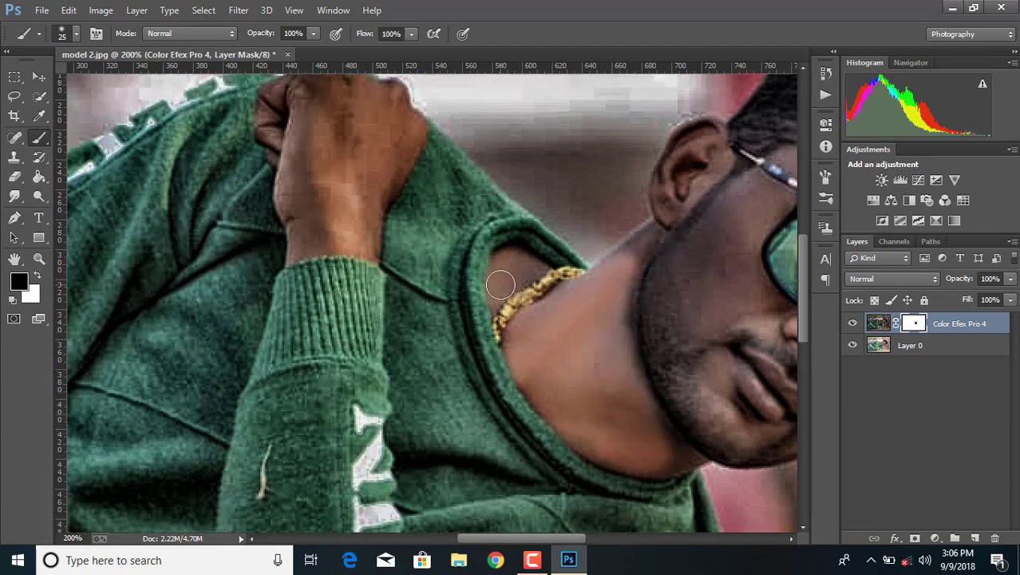
pyautogui.moveTo(503, 302)
pyautogui.mouseDown()
pyautogui.moveTo(525, 275)
pyautogui.moveTo(542, 276)
pyautogui.moveTo(516, 260)
pyautogui.moveTo(497, 288)
pyautogui.moveTo(509, 256)
pyautogui.mouseUp()
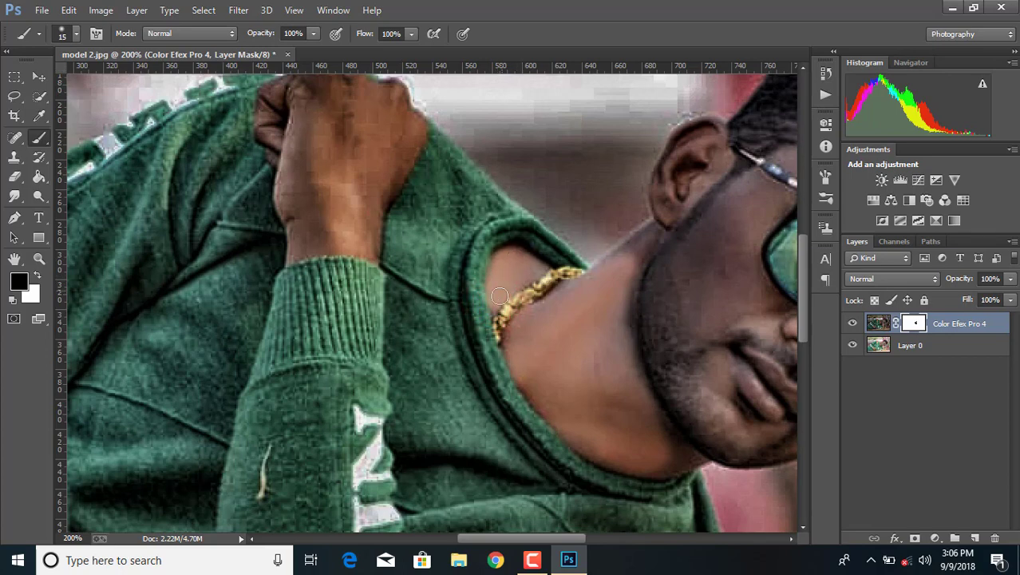
pyautogui.moveTo(506, 336); pyautogui.dragTo(503, 342)
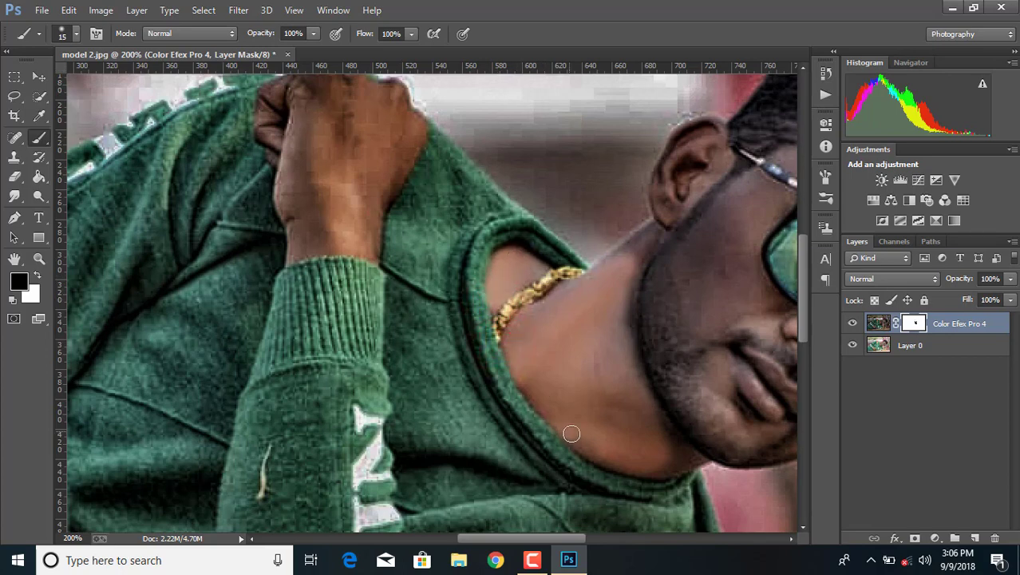
pyautogui.moveTo(623, 467)
pyautogui.mouseDown()
pyautogui.moveTo(690, 461)
pyautogui.moveTo(652, 415)
pyautogui.moveTo(618, 306)
pyautogui.moveTo(619, 269)
pyautogui.moveTo(640, 239)
pyautogui.mouseUp()
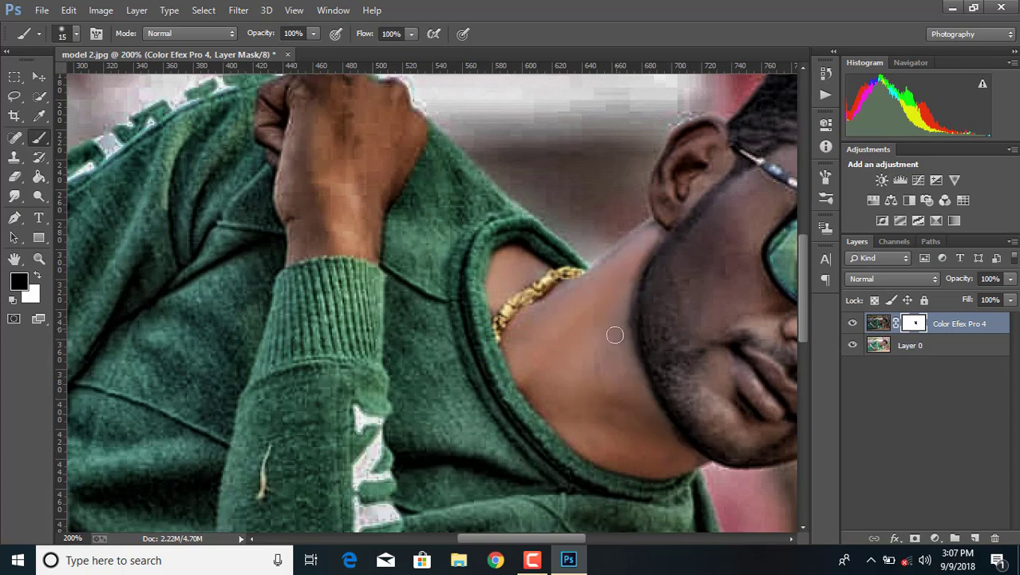
# - Paint out the dark effect on the mask over the forehead, nose and cheeks, working around the sunglasses
pyautogui.moveTo(520, 540); pyautogui.dragTo(576, 539)
pyautogui.moveTo(616, 268)
pyautogui.mouseDown()
pyautogui.moveTo(614, 278)
pyautogui.moveTo(575, 278)
pyautogui.moveTo(586, 290)
pyautogui.mouseUp()
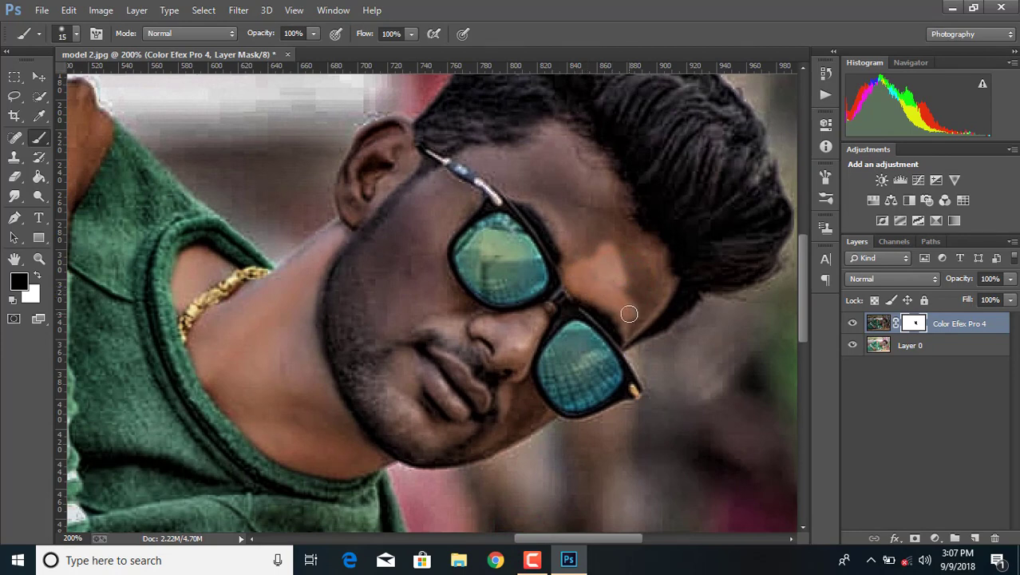
pyautogui.moveTo(640, 319)
pyautogui.mouseDown()
pyautogui.moveTo(656, 263)
pyautogui.moveTo(645, 295)
pyautogui.moveTo(638, 277)
pyautogui.moveTo(633, 310)
pyautogui.moveTo(621, 279)
pyautogui.moveTo(578, 261)
pyautogui.moveTo(549, 269)
pyautogui.moveTo(608, 272)
pyautogui.moveTo(625, 310)
pyautogui.moveTo(630, 232)
pyautogui.moveTo(647, 265)
pyautogui.moveTo(564, 148)
pyautogui.moveTo(549, 156)
pyautogui.moveTo(587, 255)
pyautogui.moveTo(546, 191)
pyautogui.moveTo(484, 161)
pyautogui.moveTo(515, 160)
pyautogui.moveTo(509, 166)
pyautogui.moveTo(590, 210)
pyautogui.mouseUp()
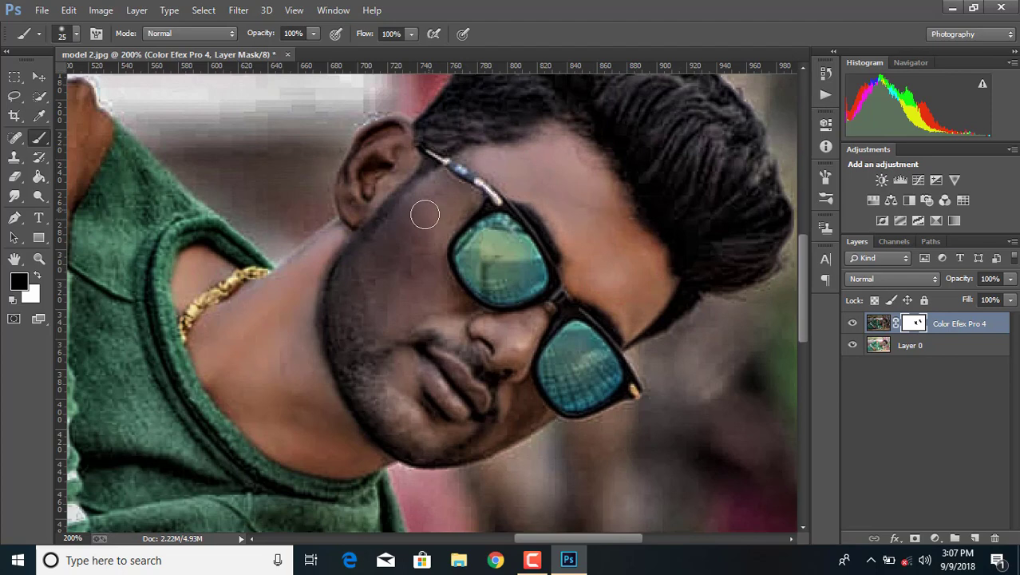
pyautogui.moveTo(425, 214)
pyautogui.mouseDown()
pyautogui.moveTo(443, 192)
pyautogui.moveTo(427, 221)
pyautogui.moveTo(450, 207)
pyautogui.moveTo(421, 283)
pyautogui.moveTo(433, 272)
pyautogui.moveTo(445, 304)
pyautogui.moveTo(443, 213)
pyautogui.moveTo(463, 205)
pyautogui.moveTo(445, 190)
pyautogui.moveTo(438, 285)
pyautogui.moveTo(455, 310)
pyautogui.moveTo(534, 329)
pyautogui.moveTo(511, 350)
pyautogui.moveTo(524, 399)
pyautogui.moveTo(505, 436)
pyautogui.mouseUp()
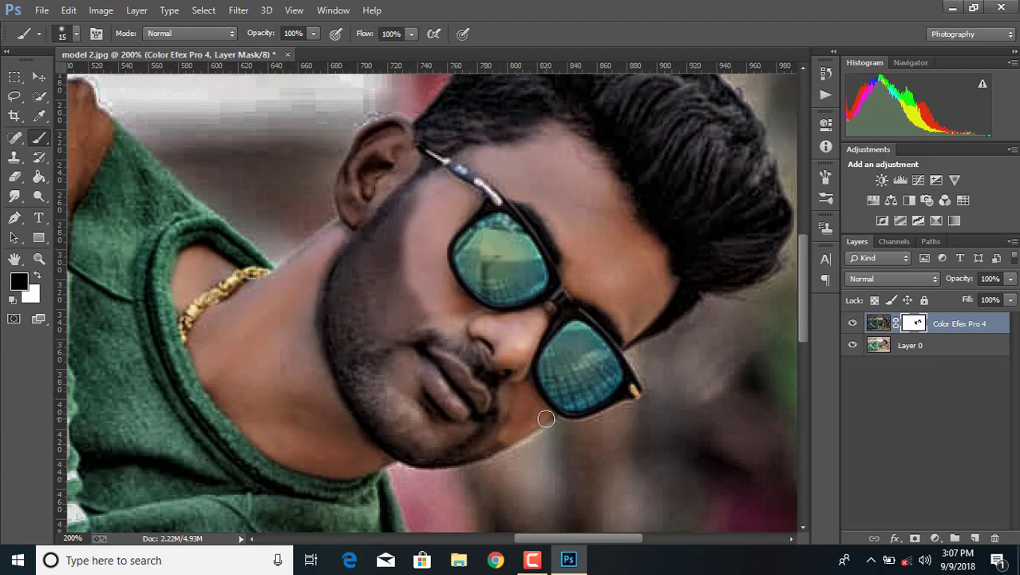
# - Set the brush opacity to 82% and mask the dark effect off the beard, mouth, chin and ear
pyautogui.moveTo(302, 59); pyautogui.dragTo(305, 59)
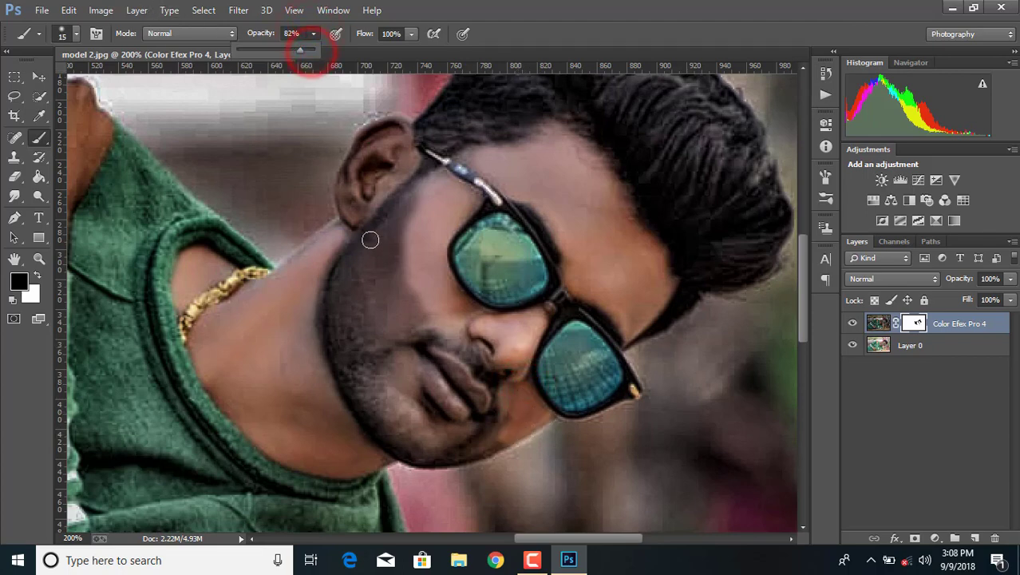
pyautogui.press(']')
pyautogui.moveTo(398, 211)
pyautogui.mouseDown()
pyautogui.moveTo(374, 273)
pyautogui.moveTo(408, 267)
pyautogui.moveTo(412, 233)
pyautogui.mouseUp()
pyautogui.moveTo(414, 224)
pyautogui.mouseDown()
pyautogui.moveTo(404, 275)
pyautogui.moveTo(345, 311)
pyautogui.moveTo(365, 231)
pyautogui.moveTo(335, 346)
pyautogui.moveTo(355, 424)
pyautogui.moveTo(336, 326)
pyautogui.moveTo(354, 390)
pyautogui.moveTo(403, 338)
pyautogui.moveTo(479, 381)
pyautogui.moveTo(447, 307)
pyautogui.moveTo(482, 341)
pyautogui.moveTo(417, 402)
pyautogui.moveTo(442, 414)
pyautogui.moveTo(382, 438)
pyautogui.moveTo(458, 437)
pyautogui.moveTo(389, 434)
pyautogui.moveTo(443, 445)
pyautogui.moveTo(492, 432)
pyautogui.moveTo(468, 440)
pyautogui.mouseUp()
pyautogui.moveTo(579, 276)
pyautogui.mouseDown()
pyautogui.moveTo(559, 231)
pyautogui.moveTo(596, 279)
pyautogui.mouseUp()
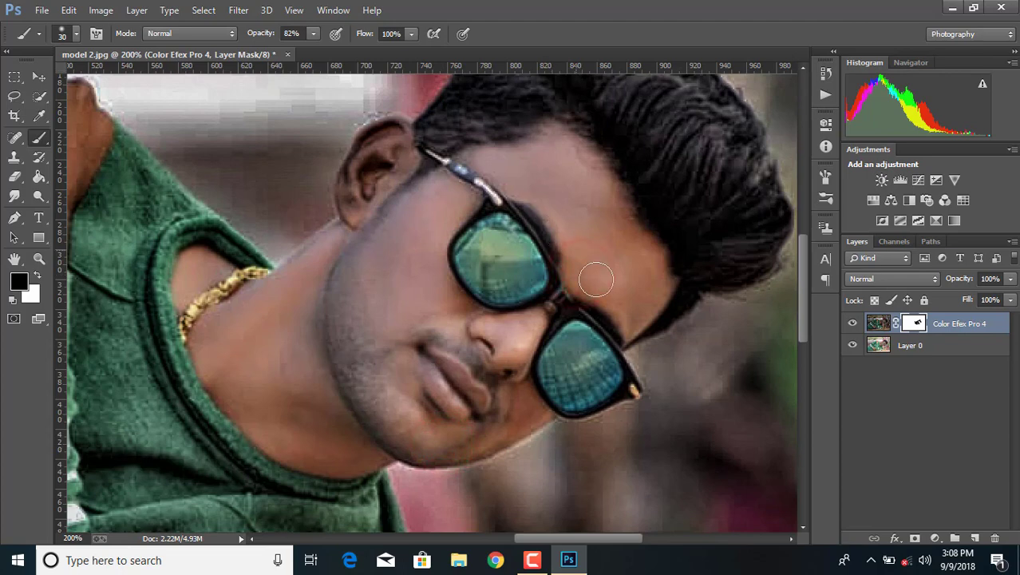
pyautogui.moveTo(380, 211)
pyautogui.mouseDown()
pyautogui.moveTo(370, 148)
pyautogui.moveTo(392, 134)
pyautogui.moveTo(398, 164)
pyautogui.moveTo(391, 139)
pyautogui.moveTo(351, 203)
pyautogui.mouseUp()
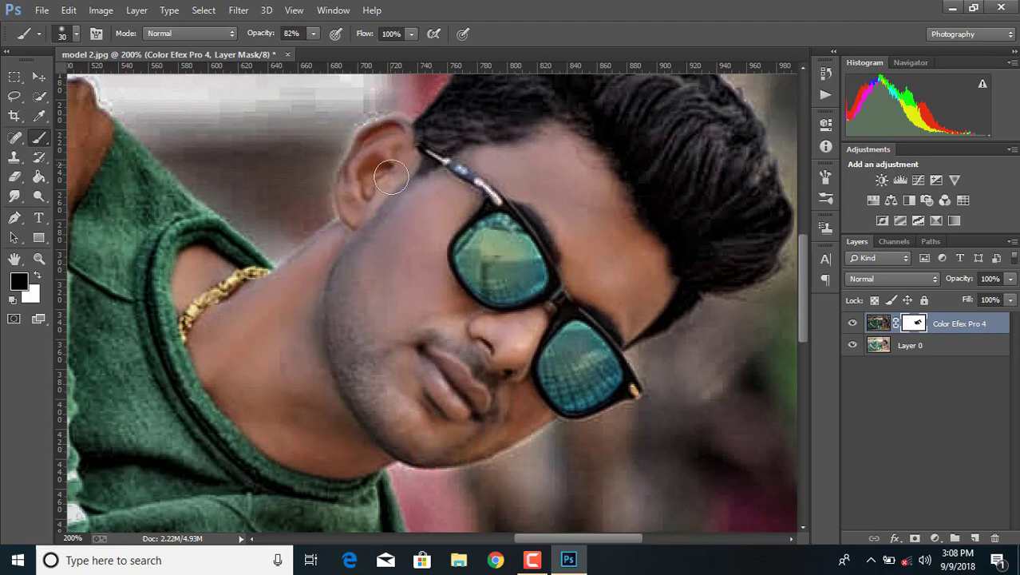
pyautogui.scroll(-1, 379, 401)
pyautogui.moveTo(401, 346)
pyautogui.mouseDown()
pyautogui.moveTo(459, 341)
pyautogui.moveTo(451, 319)
pyautogui.mouseUp()
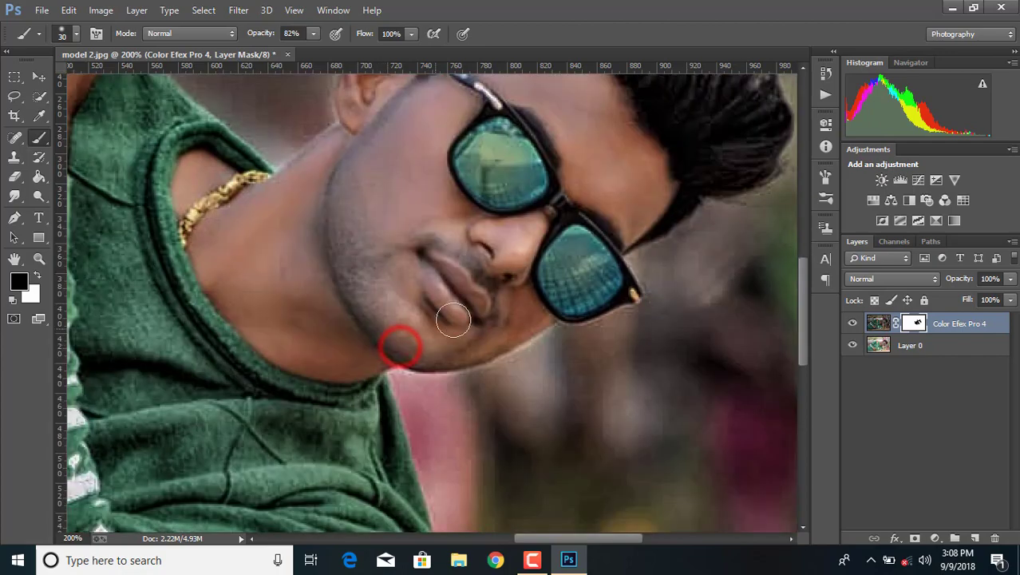
# - Mask the dark effect off the lower hand with the ring and bangle, raising the brush opacity to 100%
pyautogui.scroll(-2, 452, 321)
pyautogui.moveTo(587, 542); pyautogui.dragTo(519, 544)
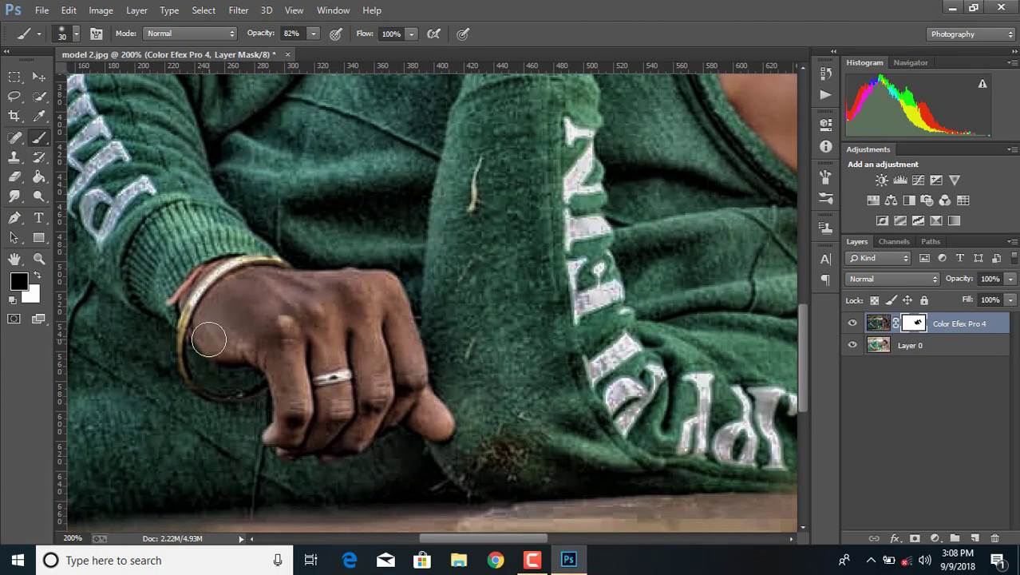
pyautogui.moveTo(209, 337)
pyautogui.mouseDown()
pyautogui.moveTo(251, 292)
pyautogui.moveTo(348, 291)
pyautogui.moveTo(399, 339)
pyautogui.moveTo(414, 403)
pyautogui.moveTo(367, 363)
pyautogui.mouseUp()
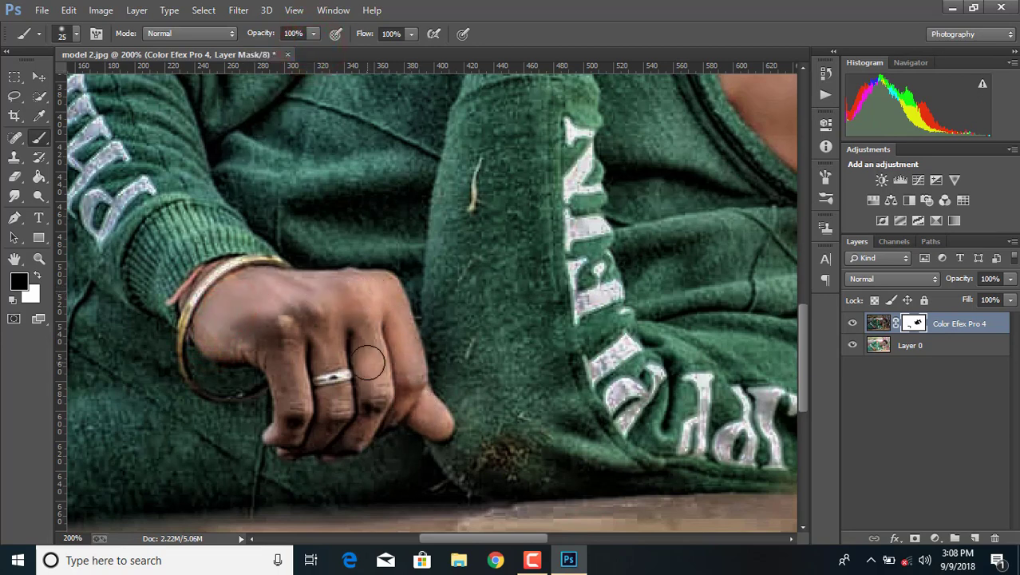
pyautogui.moveTo(418, 400)
pyautogui.mouseDown()
pyautogui.moveTo(438, 426)
pyautogui.moveTo(333, 298)
pyautogui.moveTo(242, 286)
pyautogui.moveTo(250, 314)
pyautogui.moveTo(315, 333)
pyautogui.moveTo(218, 334)
pyautogui.moveTo(266, 349)
pyautogui.moveTo(305, 340)
pyautogui.moveTo(302, 352)
pyautogui.moveTo(352, 357)
pyautogui.moveTo(284, 372)
pyautogui.moveTo(213, 345)
pyautogui.moveTo(227, 340)
pyautogui.moveTo(283, 374)
pyautogui.moveTo(289, 420)
pyautogui.moveTo(279, 437)
pyautogui.moveTo(295, 417)
pyautogui.moveTo(293, 438)
pyautogui.moveTo(326, 424)
pyautogui.moveTo(320, 439)
pyautogui.moveTo(332, 446)
pyautogui.moveTo(338, 410)
pyautogui.mouseUp()
pyautogui.moveTo(417, 409)
pyautogui.mouseDown()
pyautogui.moveTo(423, 395)
pyautogui.moveTo(400, 331)
pyautogui.mouseUp()
# - Paint on the layer mask over the raised fist and wrist to remove the dark effect from the skin
pyautogui.scroll(10, 301, 292)
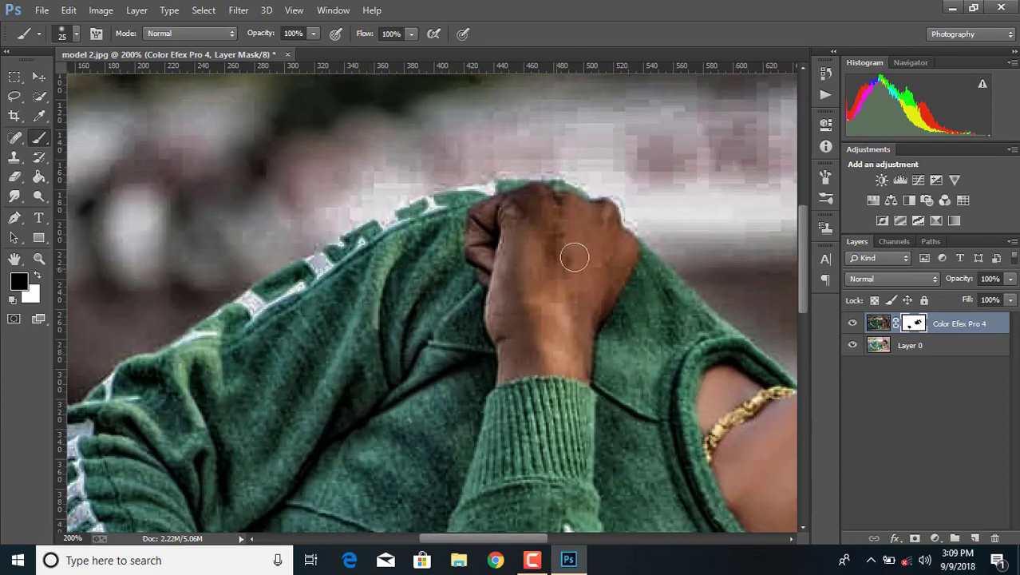
pyautogui.moveTo(519, 357)
pyautogui.mouseDown()
pyautogui.moveTo(554, 365)
pyautogui.moveTo(575, 351)
pyautogui.moveTo(567, 333)
pyautogui.mouseUp()
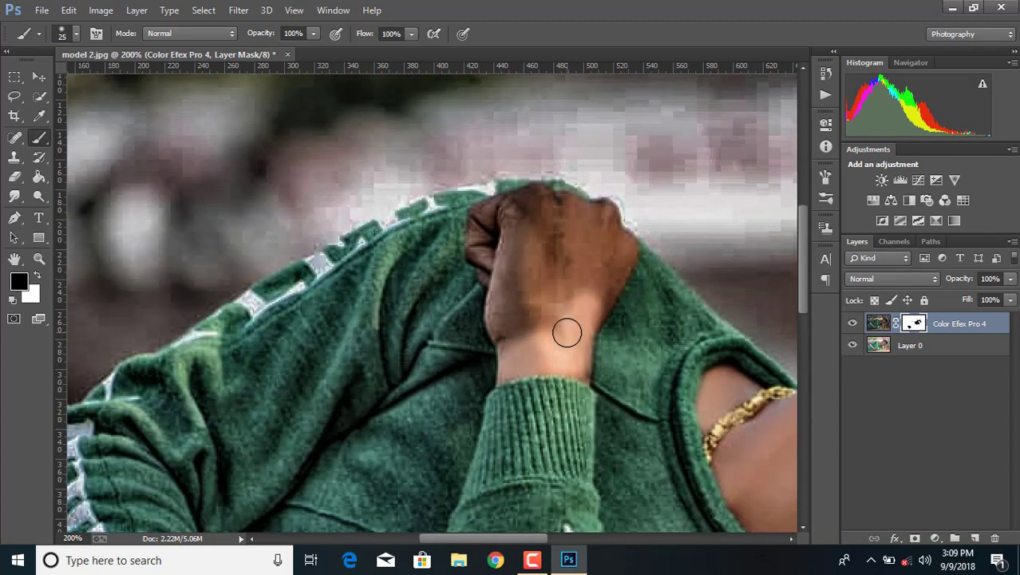
pyautogui.moveTo(582, 370)
pyautogui.mouseDown()
pyautogui.moveTo(594, 295)
pyautogui.moveTo(611, 284)
pyautogui.moveTo(596, 314)
pyautogui.moveTo(624, 255)
pyautogui.moveTo(603, 208)
pyautogui.moveTo(559, 330)
pyautogui.moveTo(545, 308)
pyautogui.moveTo(552, 244)
pyautogui.moveTo(561, 273)
pyautogui.moveTo(611, 257)
pyautogui.moveTo(566, 243)
pyautogui.moveTo(554, 210)
pyautogui.moveTo(576, 213)
pyautogui.moveTo(542, 206)
pyautogui.moveTo(555, 201)
pyautogui.moveTo(487, 220)
pyautogui.moveTo(528, 197)
pyautogui.moveTo(485, 217)
pyautogui.moveTo(480, 246)
pyautogui.moveTo(499, 278)
pyautogui.moveTo(477, 251)
pyautogui.moveTo(510, 271)
pyautogui.moveTo(540, 209)
pyautogui.moveTo(514, 329)
pyautogui.moveTo(526, 319)
pyautogui.moveTo(501, 328)
pyautogui.moveTo(500, 274)
pyautogui.mouseUp()
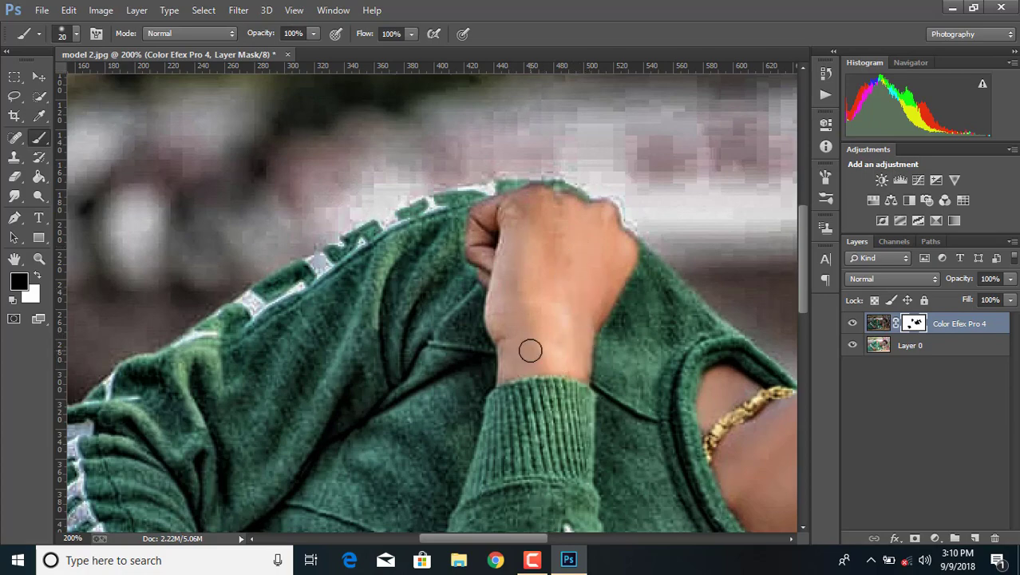
# - Brighten Layer 0 with a Curves adjustment on the RGB channel, moving the curve point to input 105, output 147
pyautogui.hotkey('ctrl', '-')
pyautogui.hotkey('ctrl', '-')
pyautogui.click(878, 344)
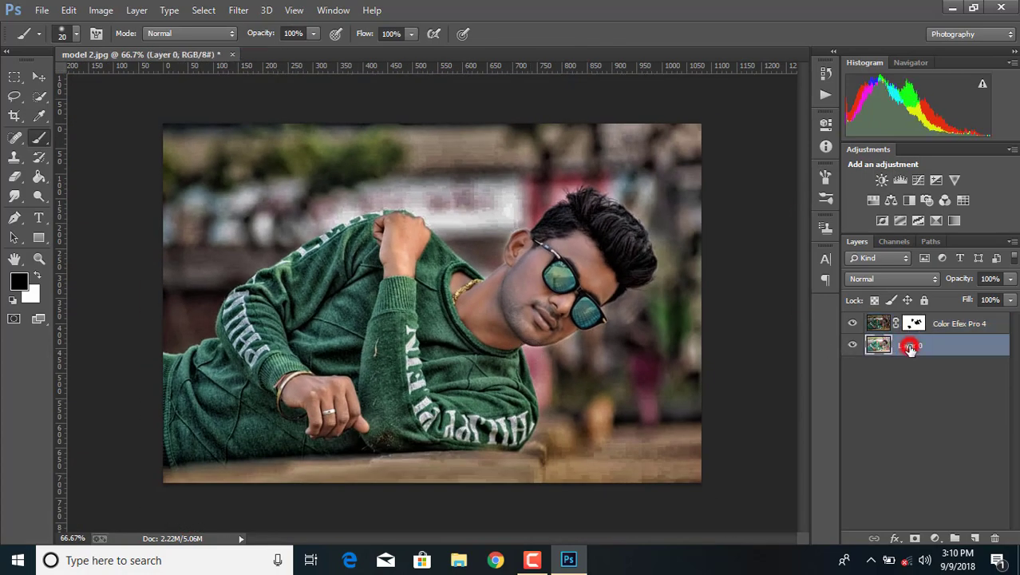
pyautogui.click(237, 10)
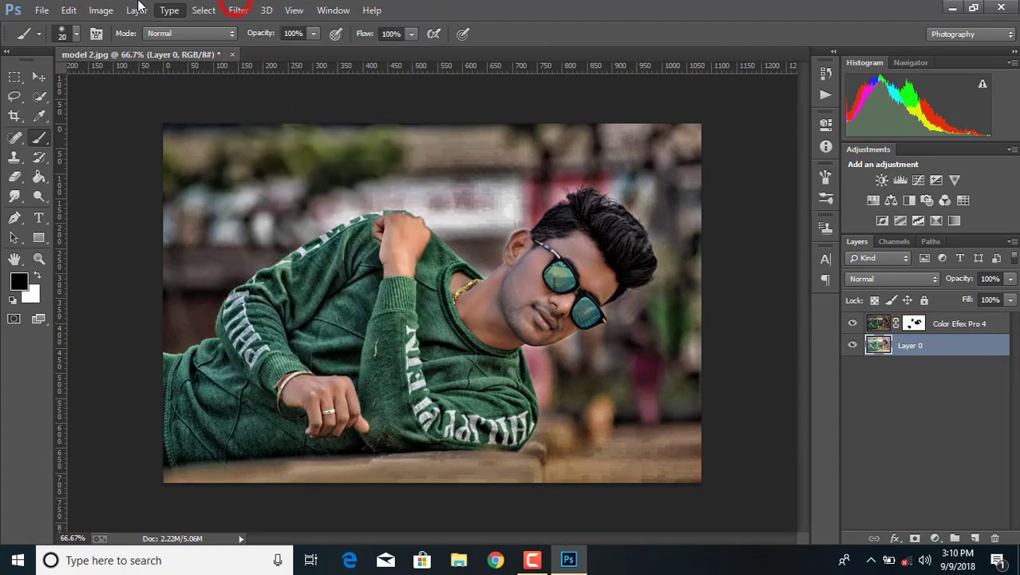
pyautogui.click(101, 10)
pyautogui.click(123, 48)
pyautogui.click(310, 75)
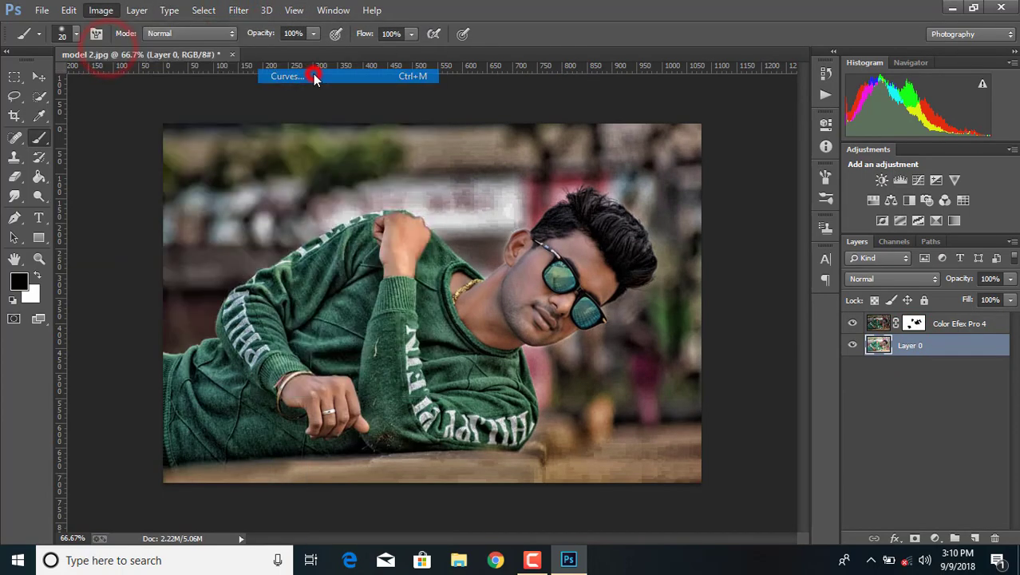
pyautogui.moveTo(813, 256); pyautogui.dragTo(803, 254)
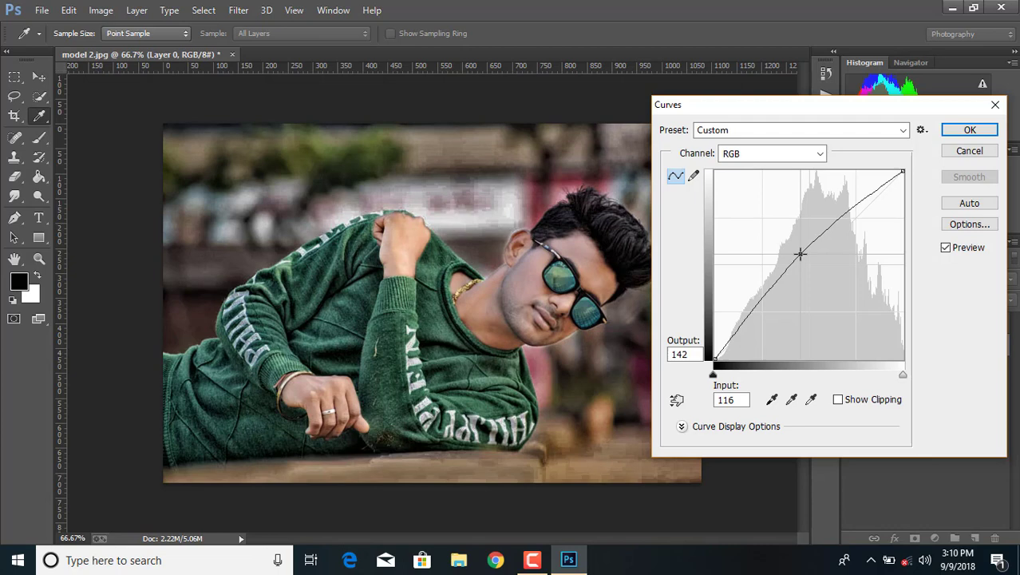
pyautogui.moveTo(800, 254); pyautogui.dragTo(792, 251)
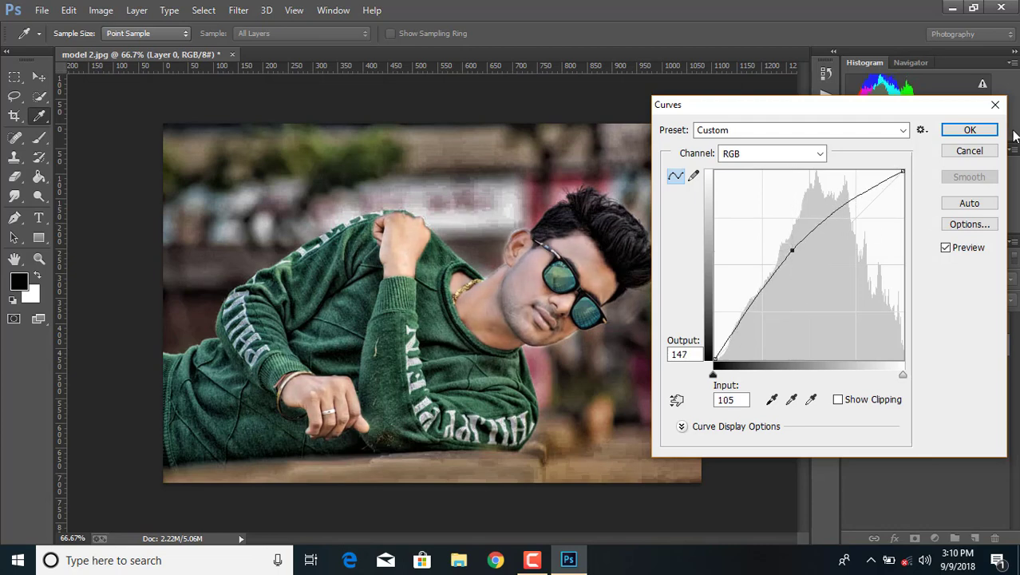
pyautogui.click(967, 130)
# - Reduce the brush to 9 px and refine the Color Efex Pro 4 layer mask along the raised fist and wrist
pyautogui.click(912, 324)
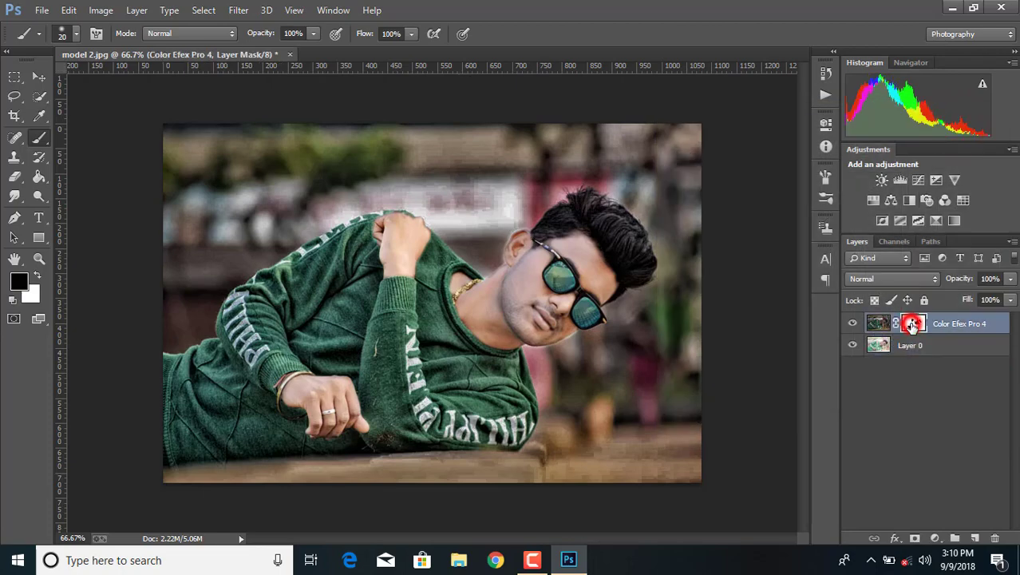
pyautogui.hotkey('ctrl', '1')
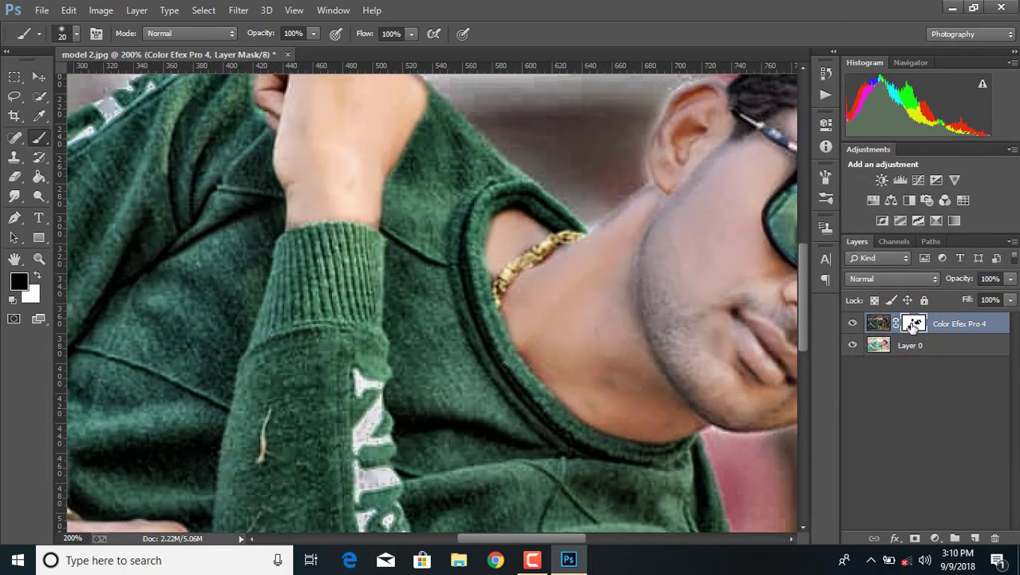
pyautogui.scroll(5, 421, 385)
pyautogui.moveTo(344, 222)
pyautogui.mouseDown()
pyautogui.moveTo(342, 303)
pyautogui.moveTo(362, 322)
pyautogui.moveTo(389, 264)
pyautogui.mouseUp()
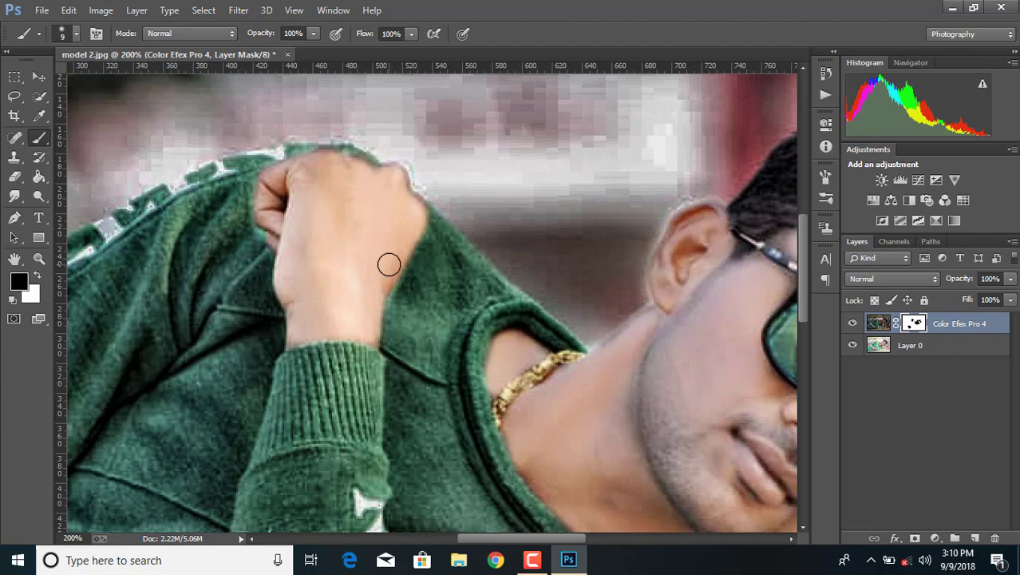
pyautogui.moveTo(371, 336); pyautogui.dragTo(369, 334)
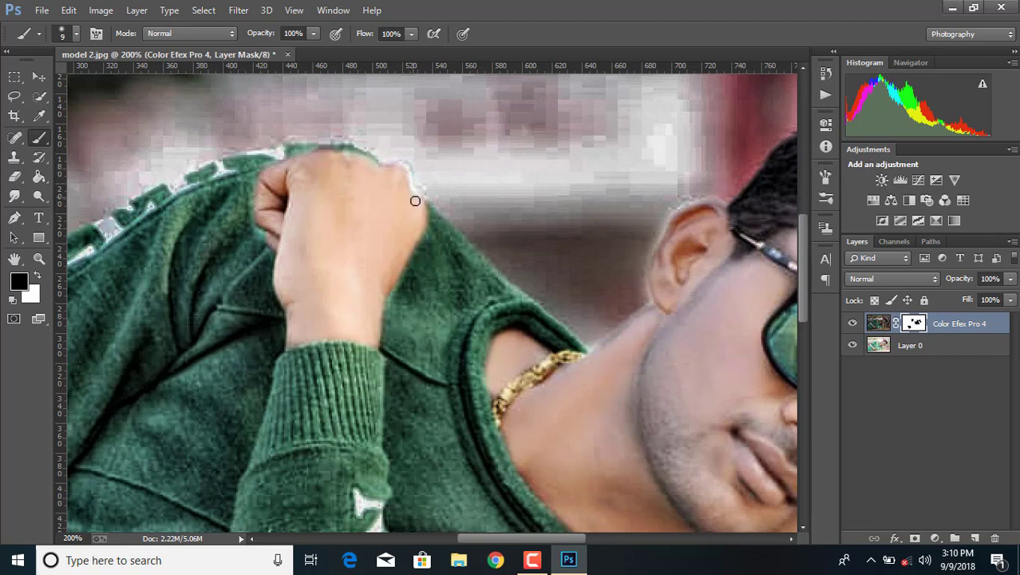
# - Paint on the mask around the gold chain and along the neck beside the collar to clear the remaining effect
pyautogui.scroll(-3, 461, 332)
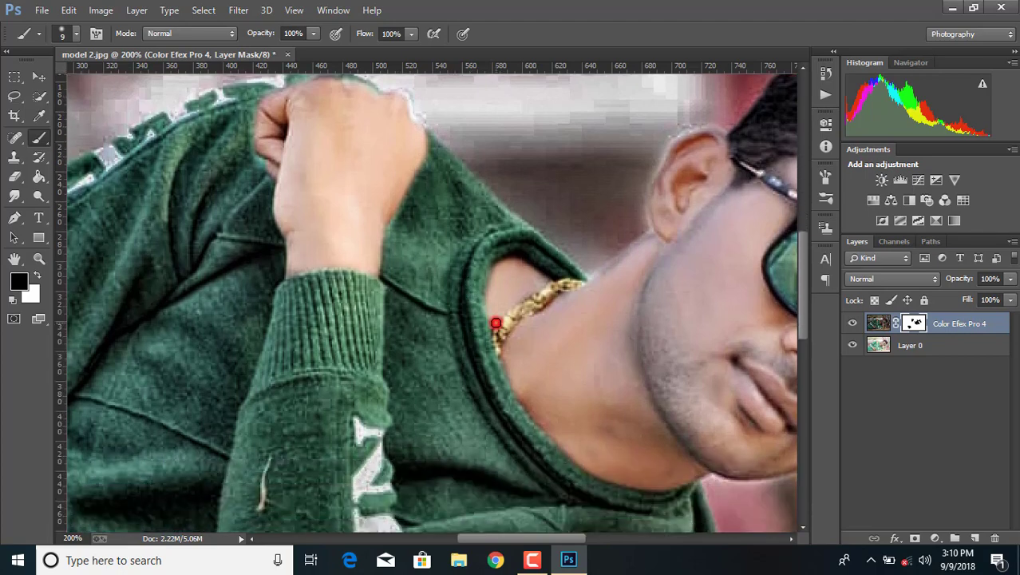
pyautogui.click(496, 324)
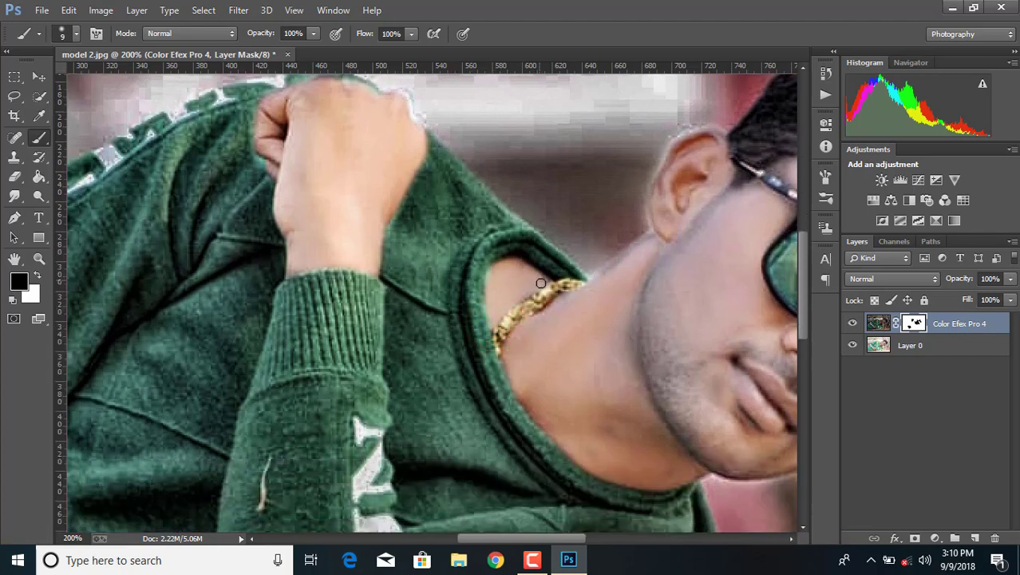
pyautogui.scroll(-1, 531, 344)
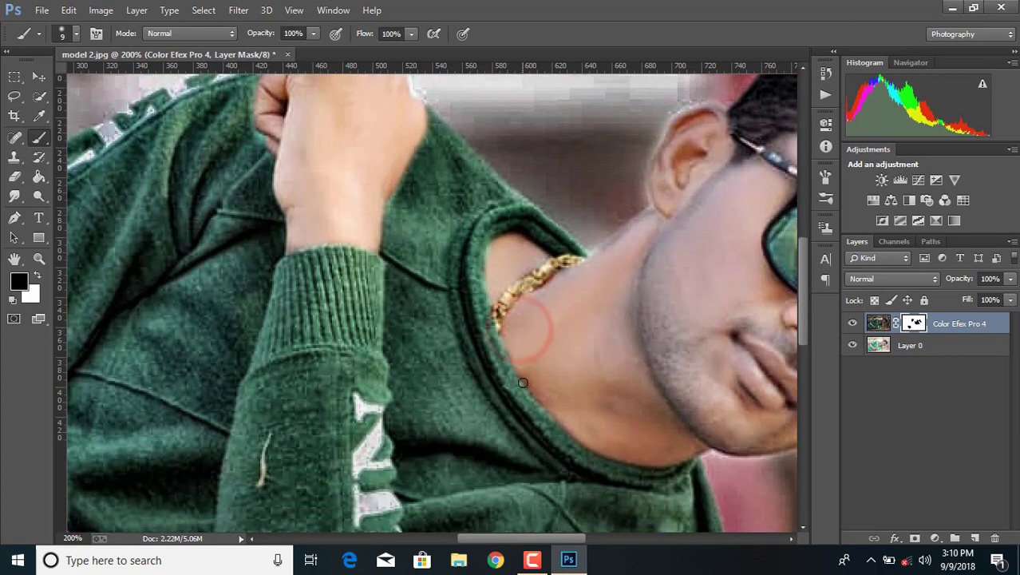
pyautogui.click(515, 360)
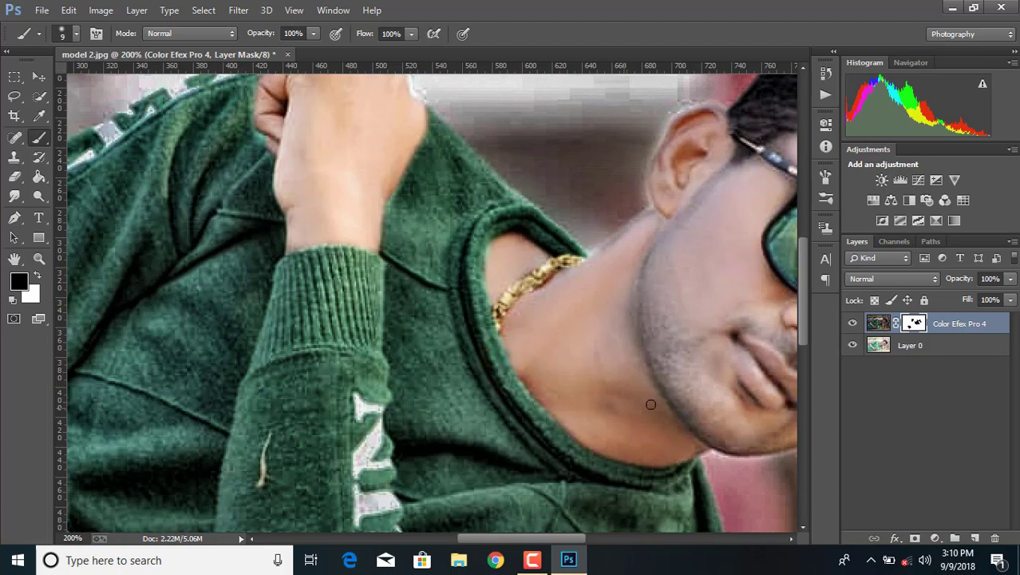
# - Touch up the mask on the skin around the sunglasses' temple arm, lens edge and bridge
pyautogui.scroll(5, 618, 385)
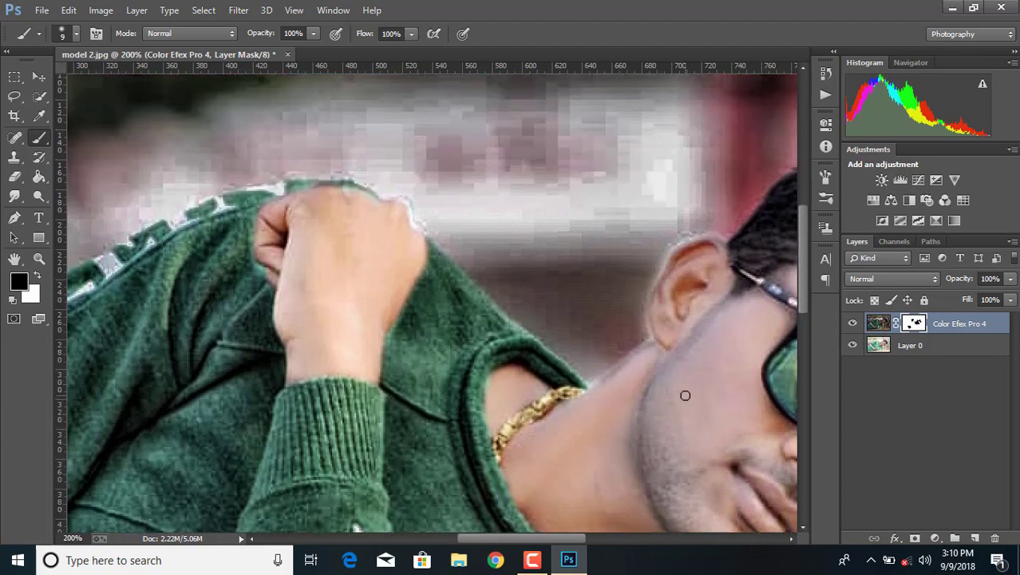
pyautogui.moveTo(517, 538); pyautogui.dragTo(565, 535)
pyautogui.click(515, 276)
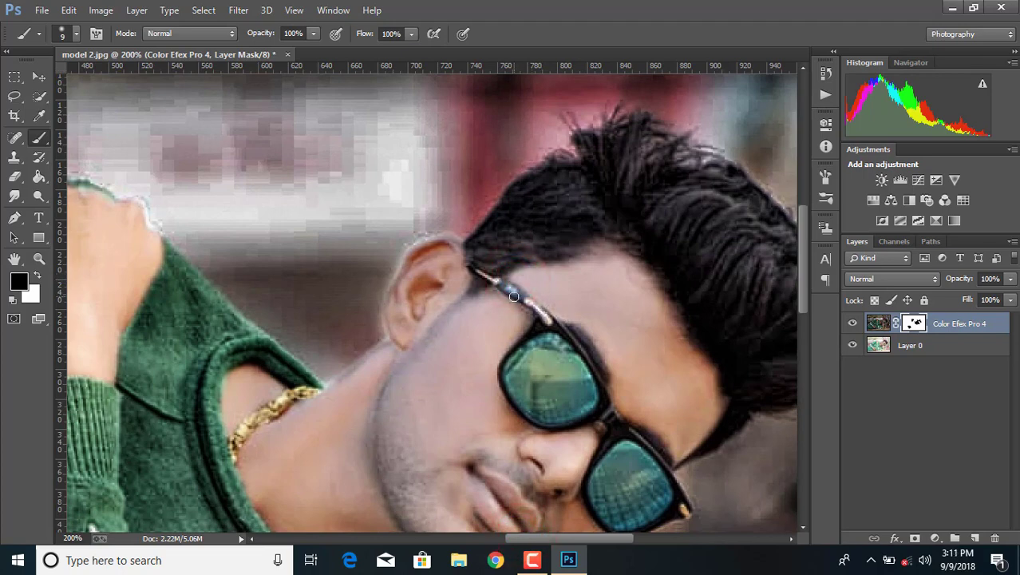
pyautogui.scroll(-3, 495, 320)
pyautogui.click(497, 339)
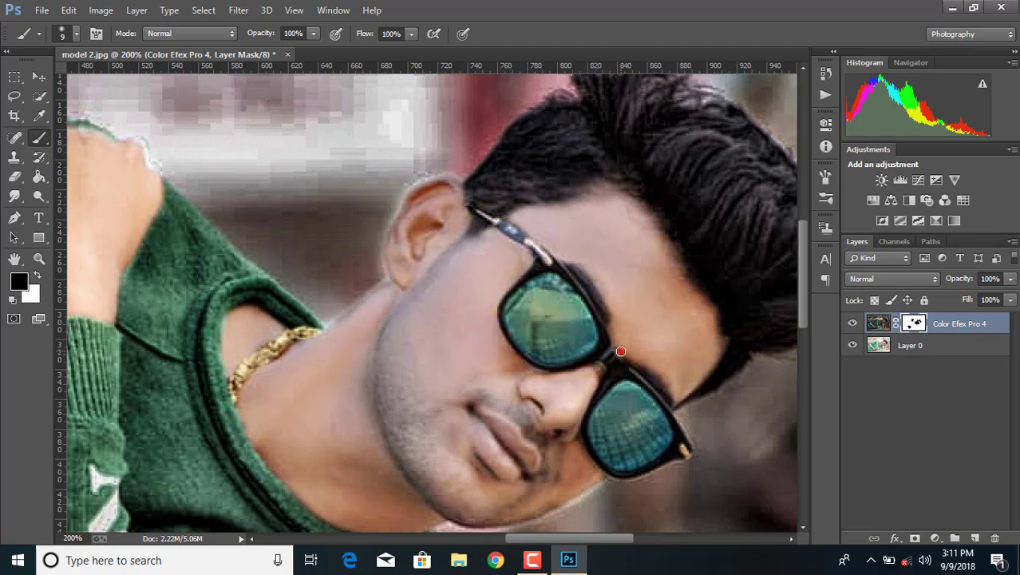
pyautogui.click(620, 351)
pyautogui.scroll(-3, 620, 351)
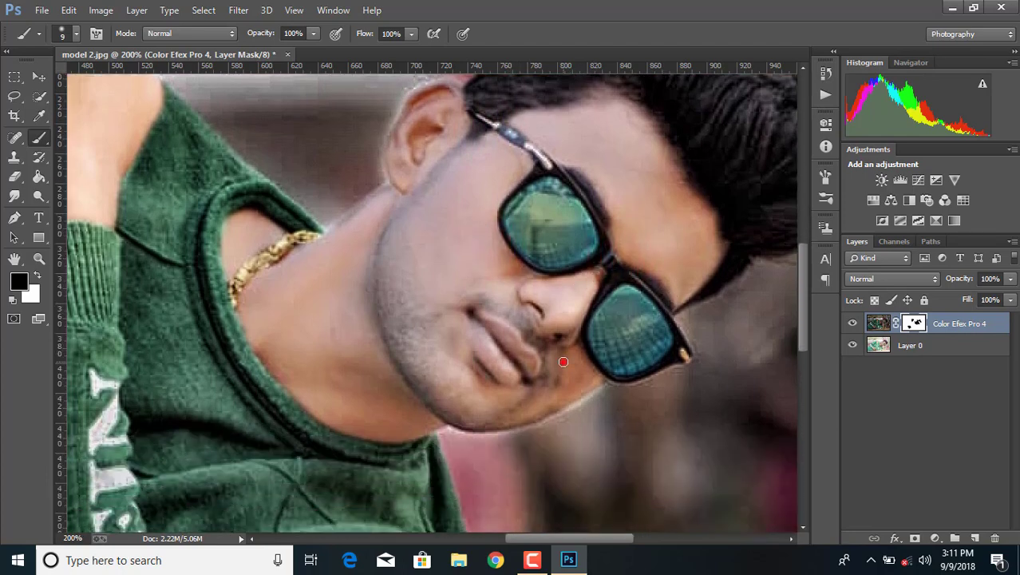
pyautogui.click(563, 362)
pyautogui.click(80, 10)
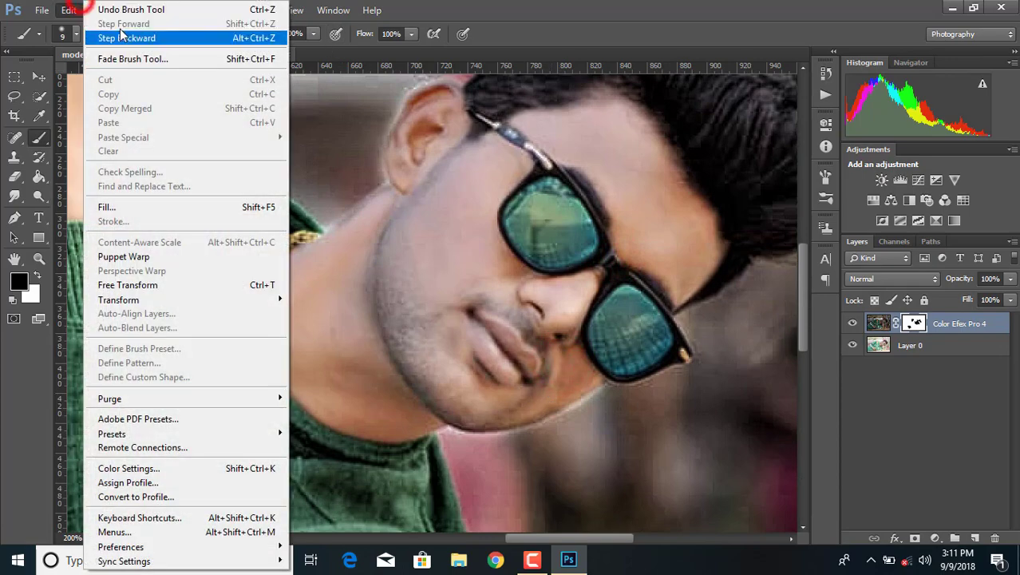
pyautogui.click(119, 29)
# - Set the brush to 97% opacity and 15 px, and mask the effect off the skin around the mouth and beard
pyautogui.moveTo(313, 33); pyautogui.dragTo(311, 50)
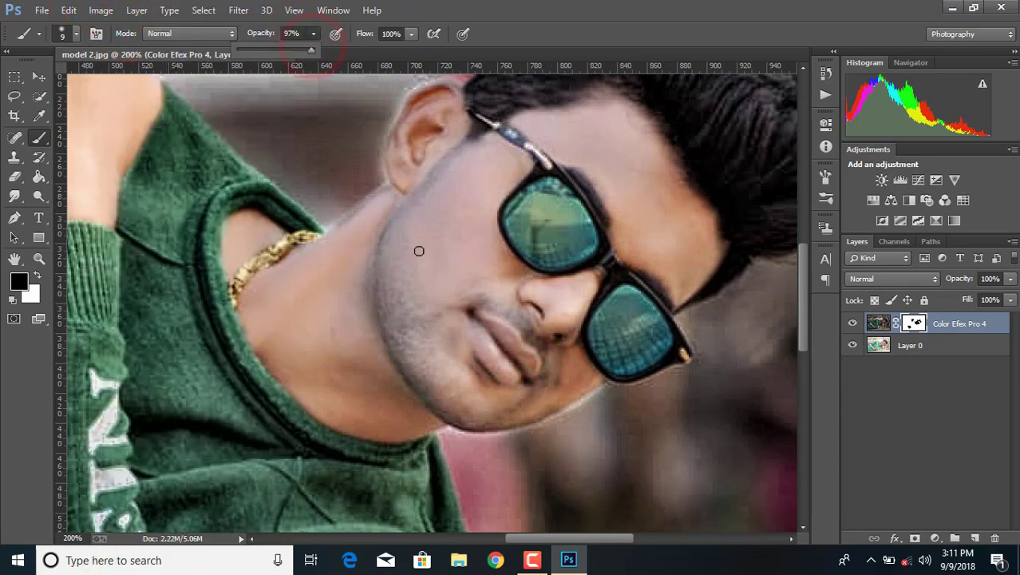
pyautogui.press(']')
pyautogui.press(']')
pyautogui.moveTo(547, 382)
pyautogui.mouseDown()
pyautogui.moveTo(547, 341)
pyautogui.moveTo(553, 355)
pyautogui.mouseUp()
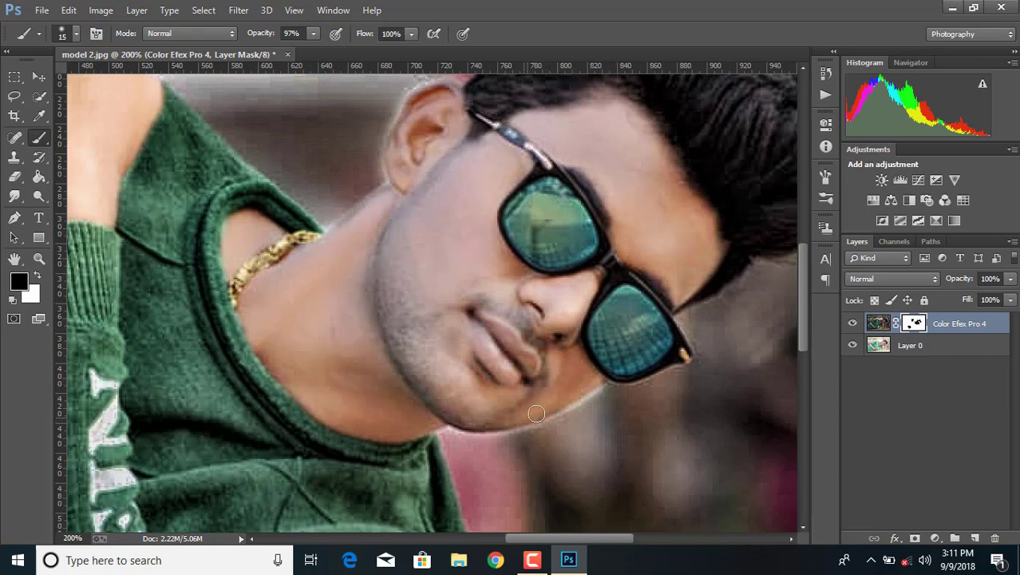
pyautogui.moveTo(453, 316); pyautogui.dragTo(453, 353)
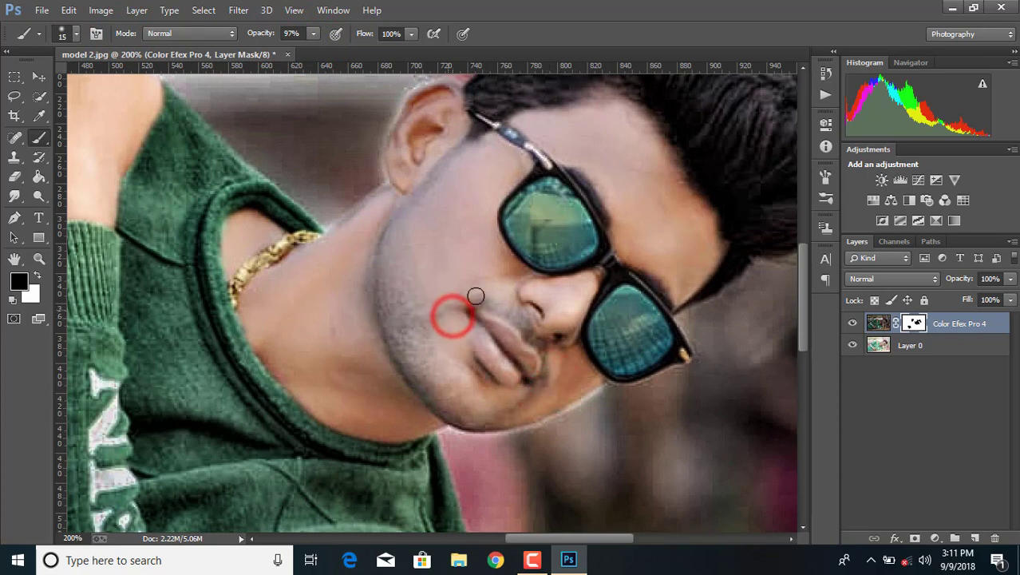
pyautogui.scroll(-3, 493, 396)
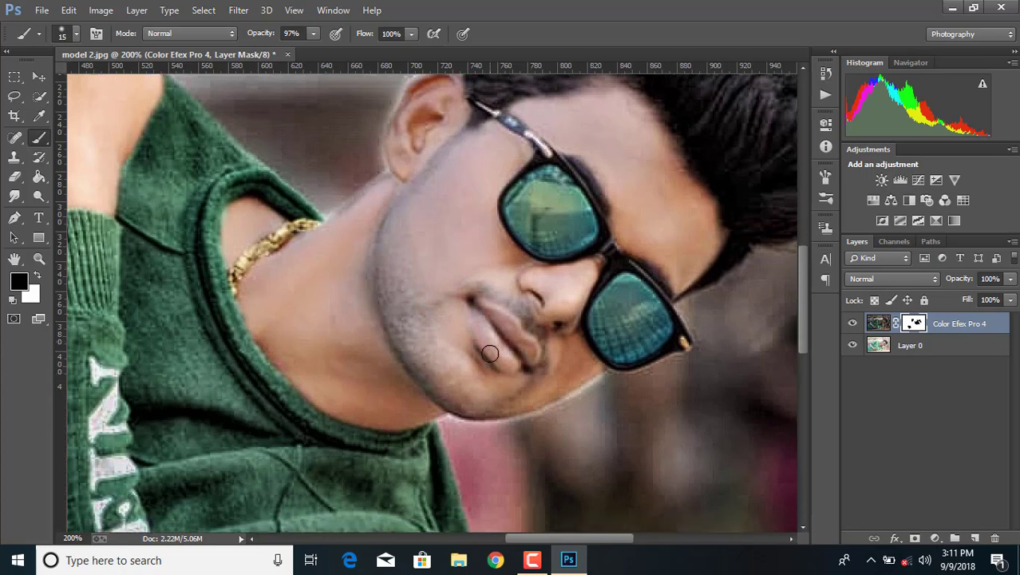
# - Merge the Color Efex Pro 4 layer and Layer 0 into a single layer
pyautogui.hotkey('ctrl', '-')
pyautogui.hotkey('ctrl', '-')
pyautogui.hotkey('ctrl', '-')
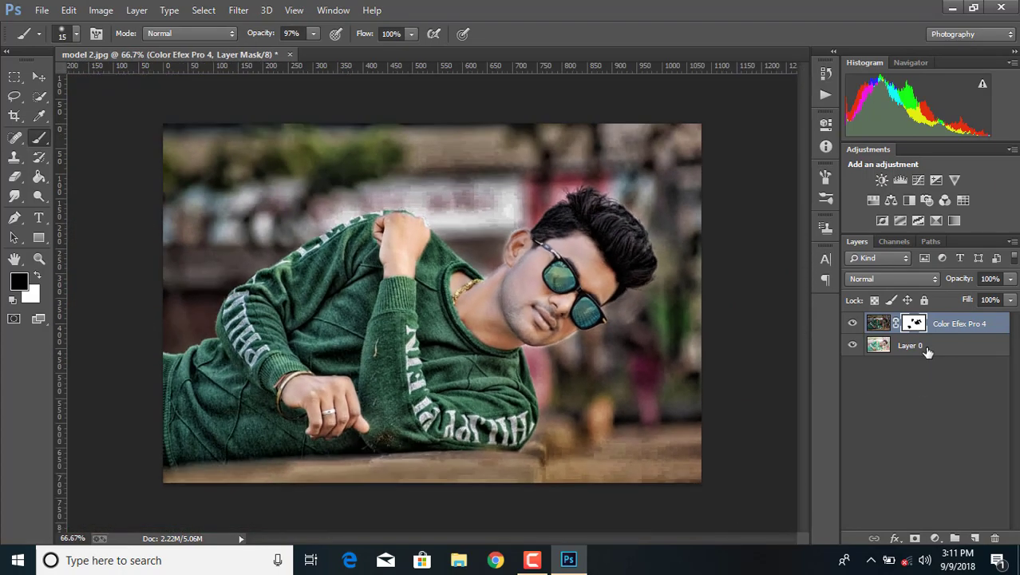
pyautogui.keyDown('ctrl'); pyautogui.click(926, 348); pyautogui.keyUp('ctrl')
pyautogui.rightClick(926, 348)
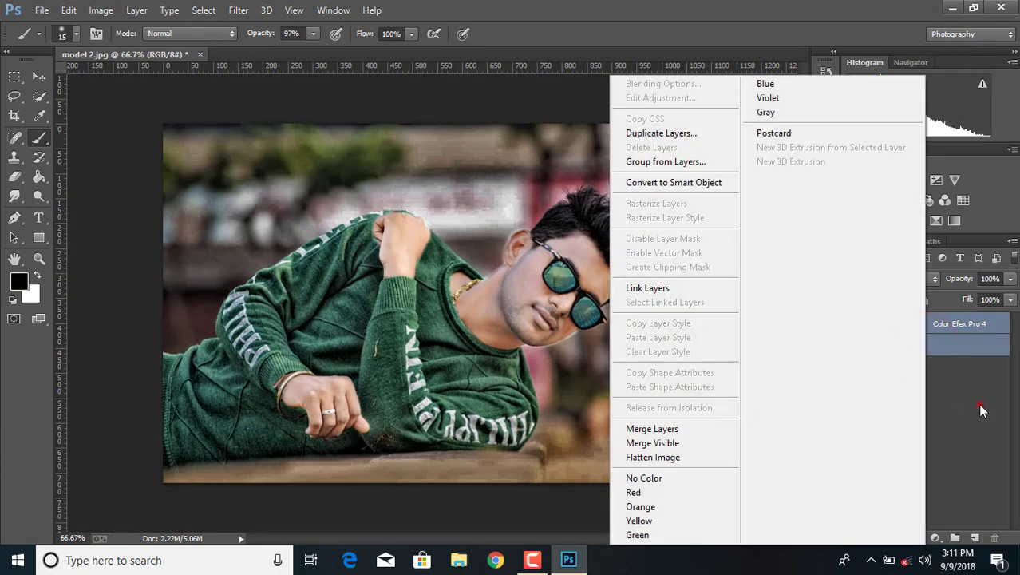
pyautogui.click(980, 406)
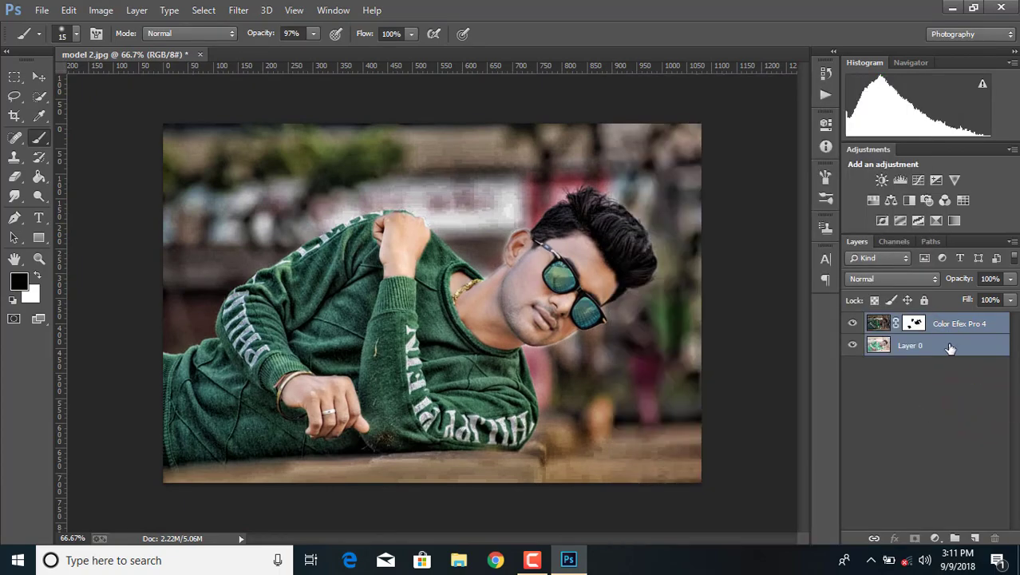
pyautogui.rightClick(950, 348)
pyautogui.click(685, 429)
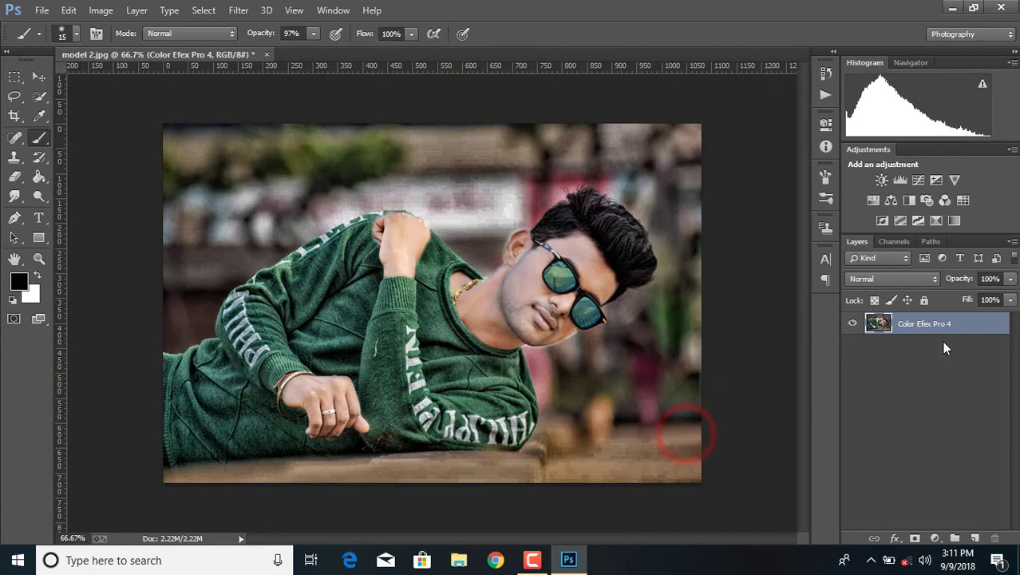
# - Set up the Smudge tool with the textured 65 px brush preset, keeping the strength at 10%
pyautogui.click(14, 195)
pyautogui.click(68, 36)
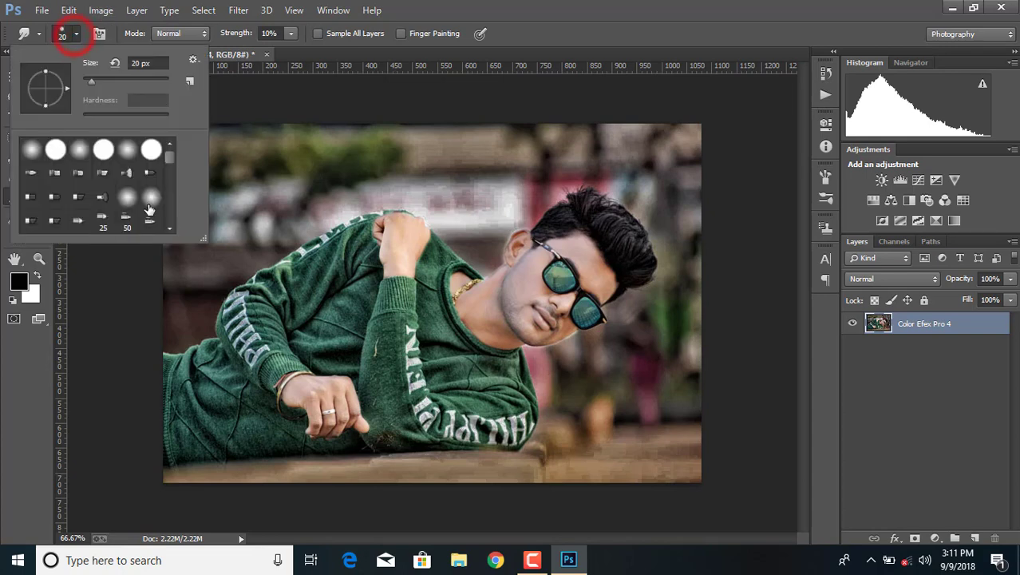
pyautogui.scroll(-5, 150, 200)
pyautogui.scroll(-8, 152, 202)
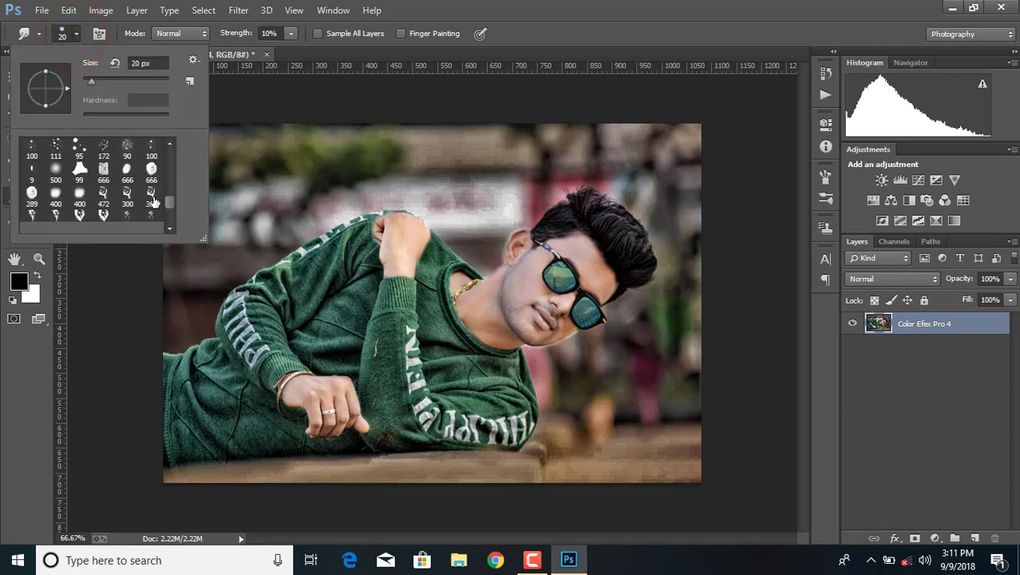
pyautogui.doubleClick(107, 198)
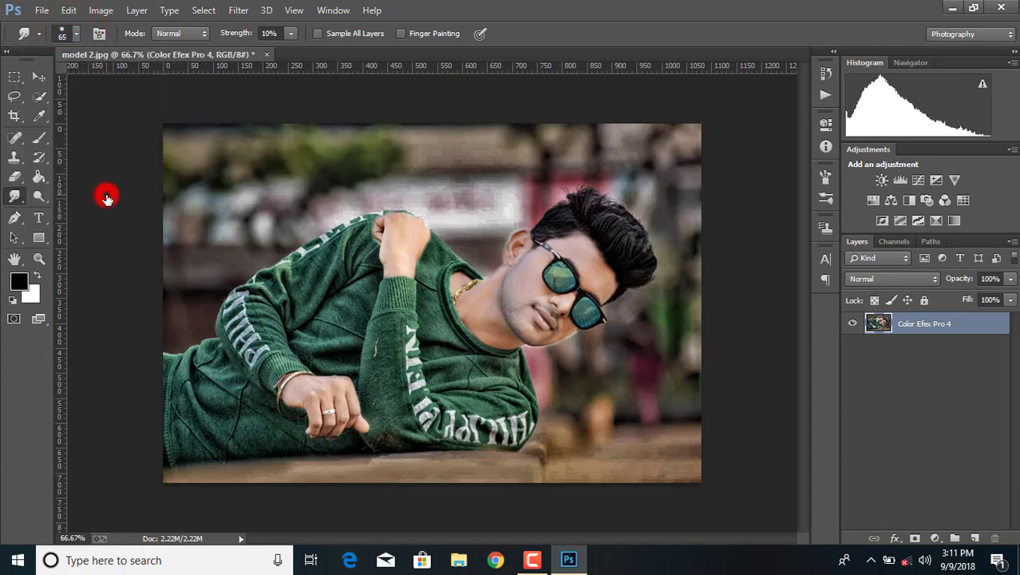
pyautogui.click(290, 35)
pyautogui.click(292, 37)
pyautogui.click(292, 36)
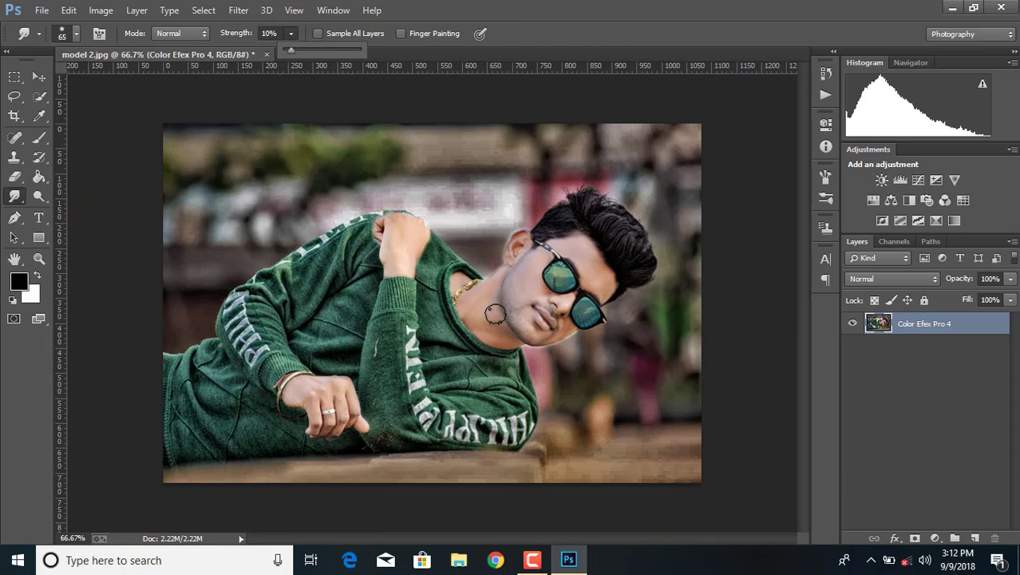
# - Smooth the skin of the neck, forehead and cheek with smudge strokes
pyautogui.scroll(2, 495, 314)
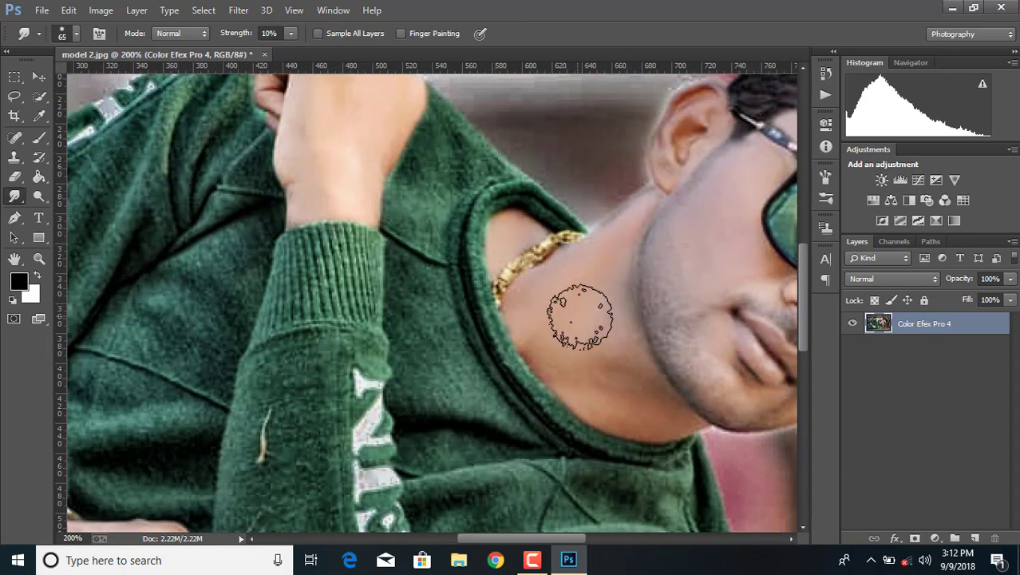
pyautogui.moveTo(580, 320)
pyautogui.mouseDown()
pyautogui.moveTo(604, 267)
pyautogui.moveTo(594, 310)
pyautogui.mouseUp()
pyautogui.scroll(-1, 595, 310)
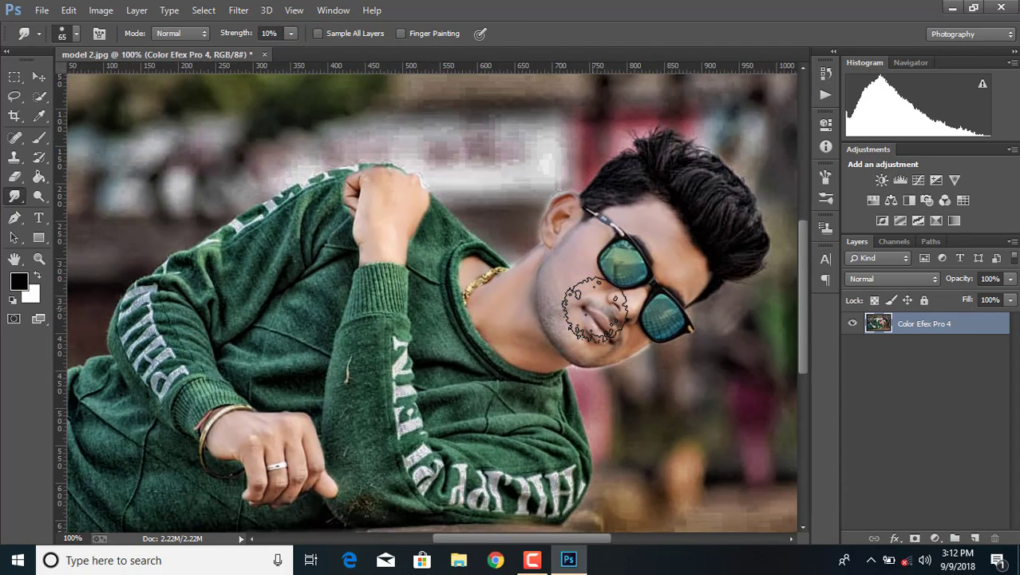
pyautogui.moveTo(495, 313)
pyautogui.mouseDown()
pyautogui.moveTo(537, 345)
pyautogui.moveTo(495, 315)
pyautogui.moveTo(511, 289)
pyautogui.moveTo(561, 291)
pyautogui.moveTo(590, 243)
pyautogui.moveTo(579, 266)
pyautogui.mouseUp()
pyautogui.moveTo(634, 219)
pyautogui.mouseDown()
pyautogui.moveTo(697, 267)
pyautogui.moveTo(699, 285)
pyautogui.moveTo(622, 285)
pyautogui.moveTo(628, 331)
pyautogui.moveTo(607, 347)
pyautogui.moveTo(576, 345)
pyautogui.mouseUp()
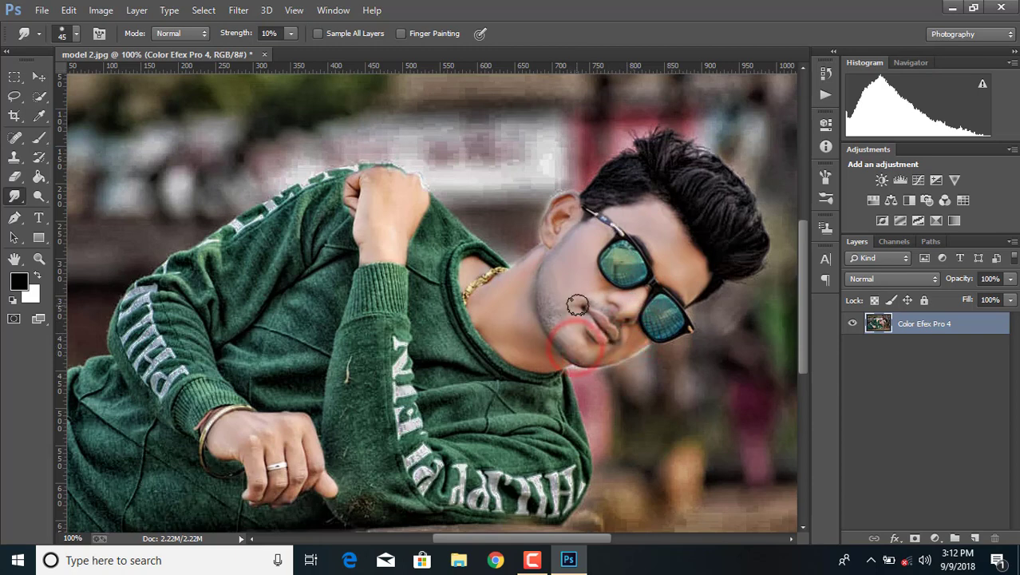
# - Smooth the skin beside the mouth, around the ear and on both hands with smudge strokes
pyautogui.moveTo(578, 305); pyautogui.dragTo(577, 296)
pyautogui.moveTo(582, 237)
pyautogui.mouseDown()
pyautogui.moveTo(595, 255)
pyautogui.moveTo(557, 228)
pyautogui.mouseUp()
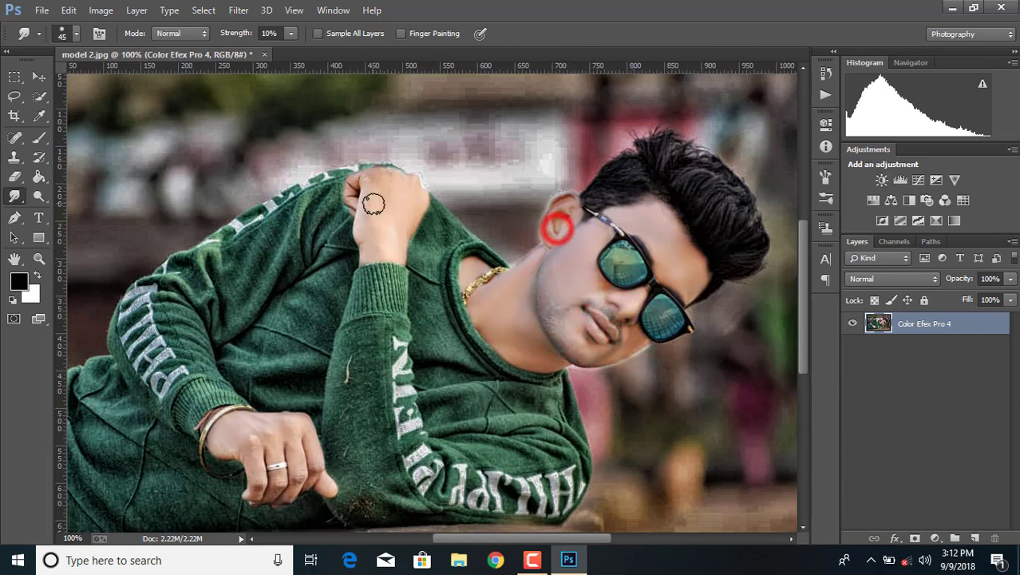
pyautogui.moveTo(374, 203)
pyautogui.mouseDown()
pyautogui.moveTo(387, 234)
pyautogui.moveTo(388, 201)
pyautogui.mouseUp()
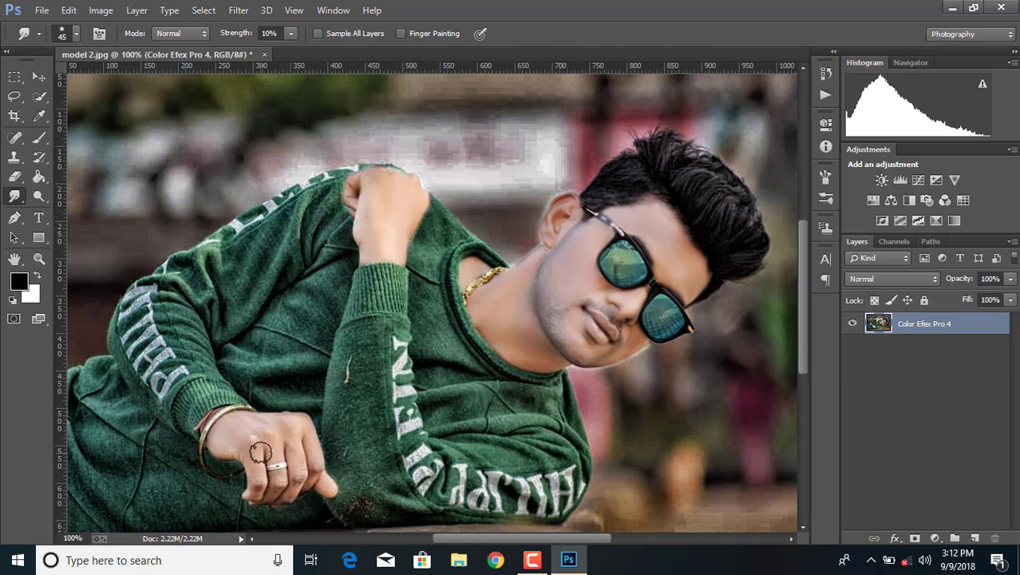
pyautogui.moveTo(261, 451)
pyautogui.mouseDown()
pyautogui.moveTo(265, 433)
pyautogui.moveTo(293, 457)
pyautogui.moveTo(296, 492)
pyautogui.mouseUp()
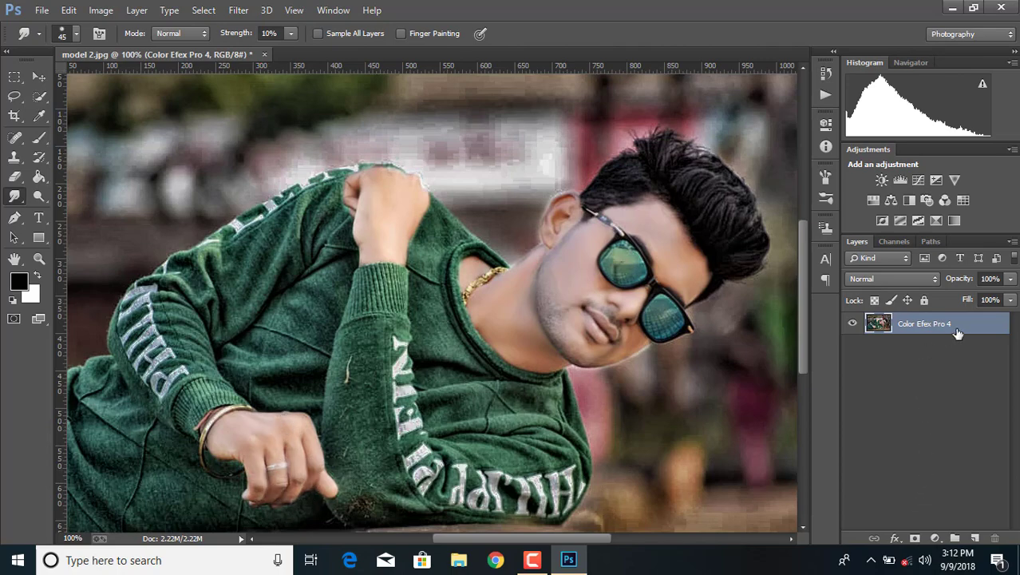
# - Select most of the green sweater with the Quick Selection tool in add mode, enlarging the brush to 35 px
pyautogui.hotkey('ctrl', '-')
pyautogui.click(40, 96)
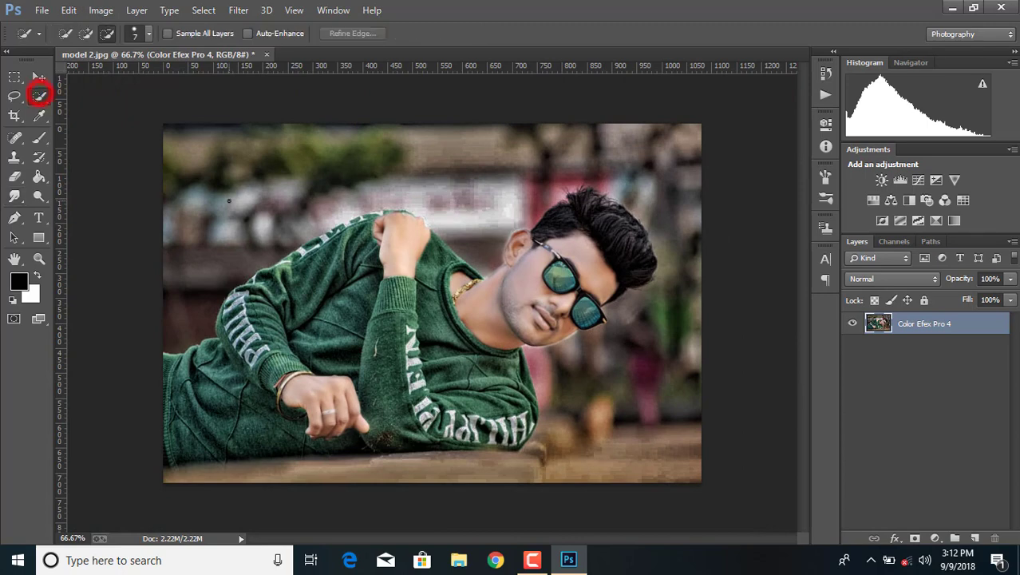
pyautogui.click(87, 34)
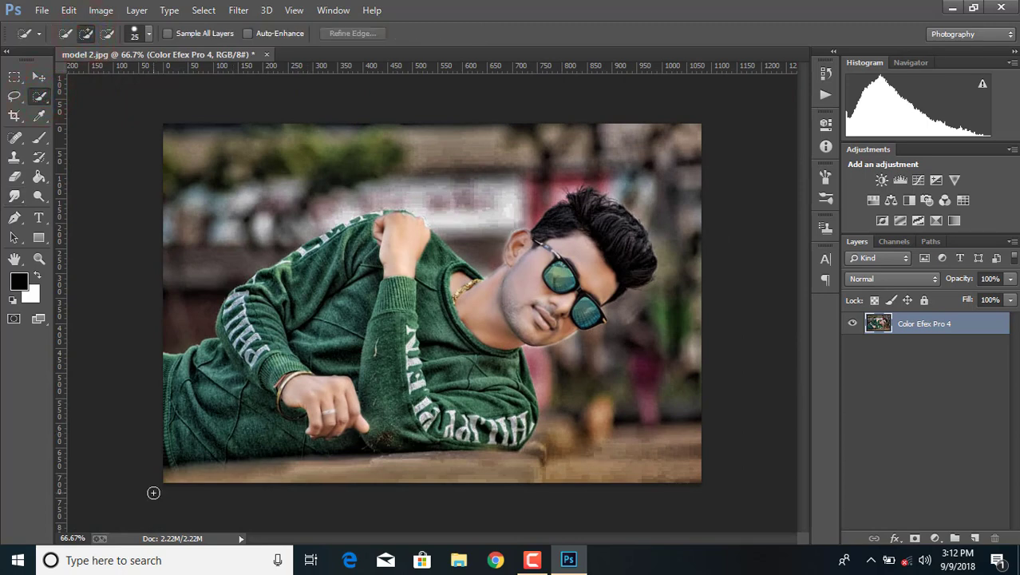
pyautogui.moveTo(212, 418)
pyautogui.mouseDown()
pyautogui.moveTo(262, 351)
pyautogui.moveTo(234, 352)
pyautogui.moveTo(246, 316)
pyautogui.moveTo(231, 320)
pyautogui.moveTo(232, 303)
pyautogui.moveTo(372, 324)
pyautogui.mouseUp()
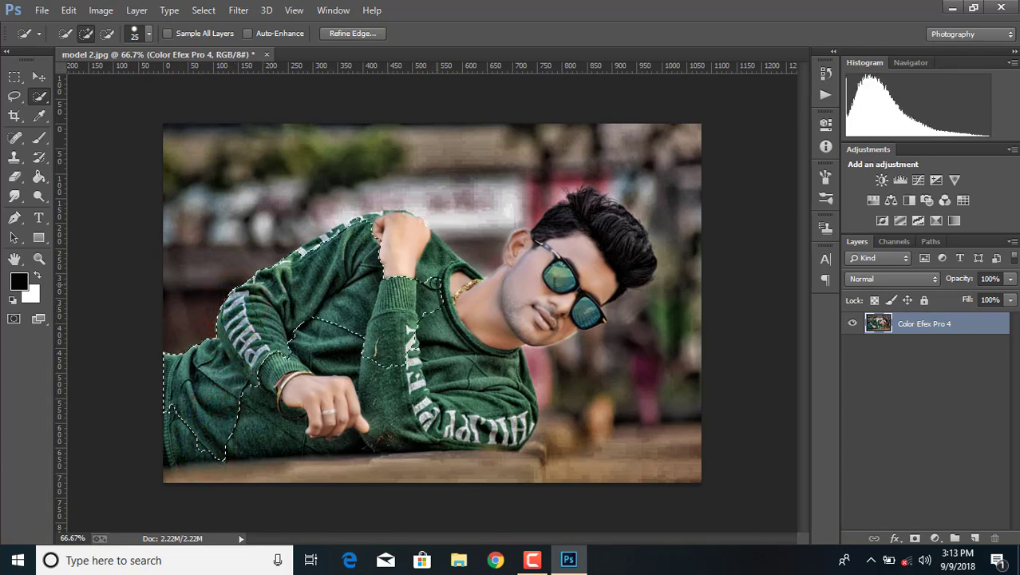
pyautogui.moveTo(435, 275)
pyautogui.mouseDown()
pyautogui.moveTo(467, 268)
pyautogui.moveTo(376, 343)
pyautogui.moveTo(417, 328)
pyautogui.moveTo(488, 394)
pyautogui.moveTo(495, 372)
pyautogui.moveTo(483, 359)
pyautogui.moveTo(391, 387)
pyautogui.mouseUp()
pyautogui.click(496, 372)
pyautogui.press(']')
pyautogui.press(']')
pyautogui.moveTo(293, 380)
pyautogui.mouseDown()
pyautogui.moveTo(228, 409)
pyautogui.moveTo(233, 451)
pyautogui.moveTo(498, 429)
pyautogui.mouseUp()
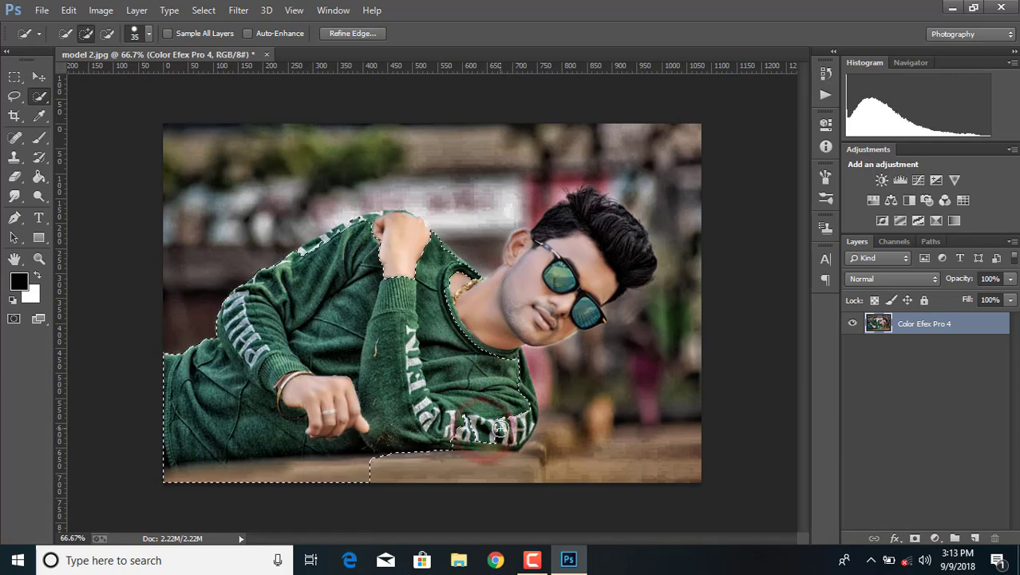
# - Extend the selection over the rest of the sweater's shoulder and the lettered sleeve
pyautogui.hotkey('ctrl', '+')
pyautogui.hotkey('ctrl', '+')
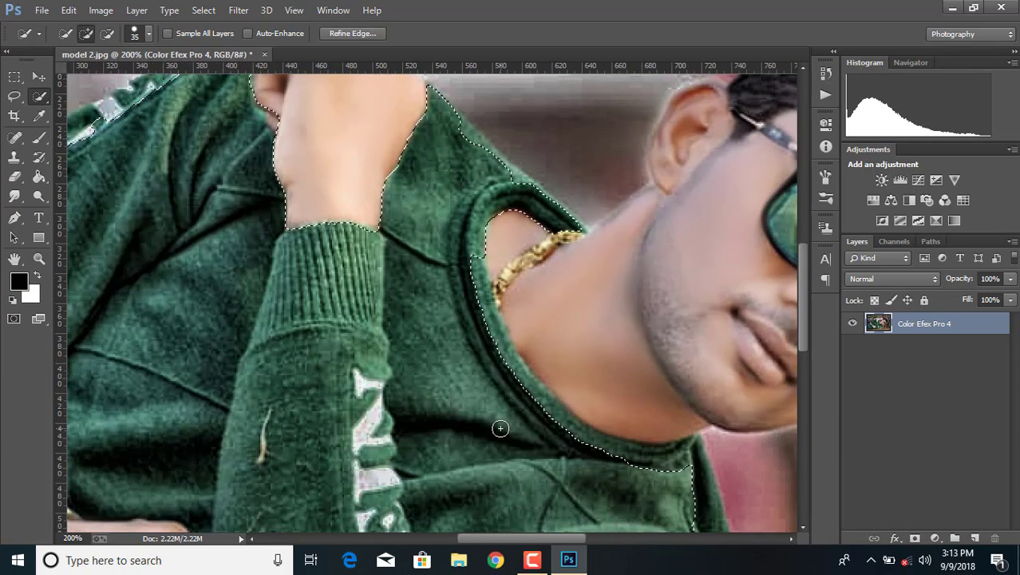
pyautogui.hotkey('ctrl', '-')
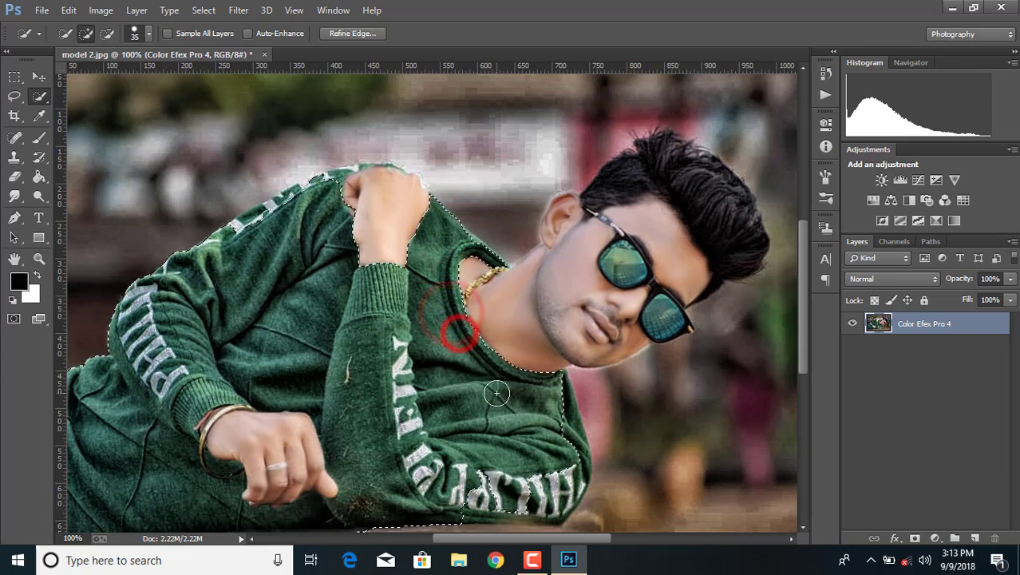
pyautogui.click(558, 404)
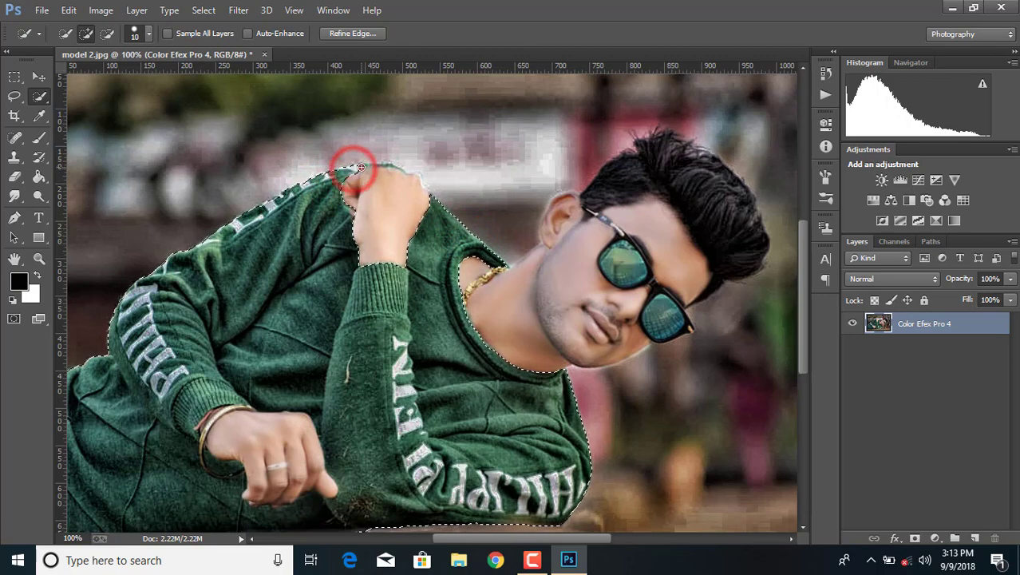
# - Subtract the wooden ledge beneath the sweater from the selection with the 10 px Quick Selection brush
pyautogui.scroll(-5, 223, 182)
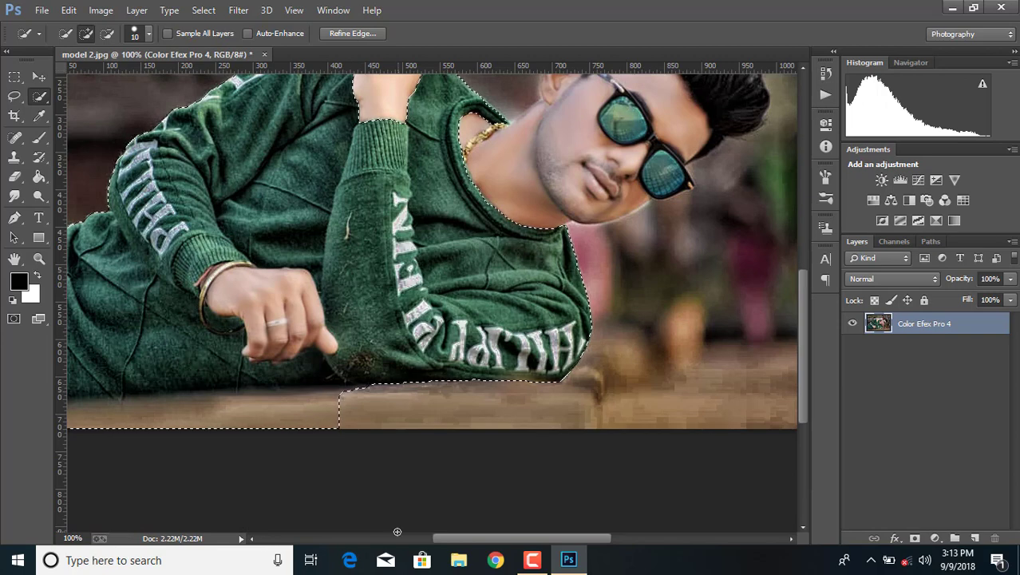
pyautogui.moveTo(441, 542); pyautogui.dragTo(402, 539)
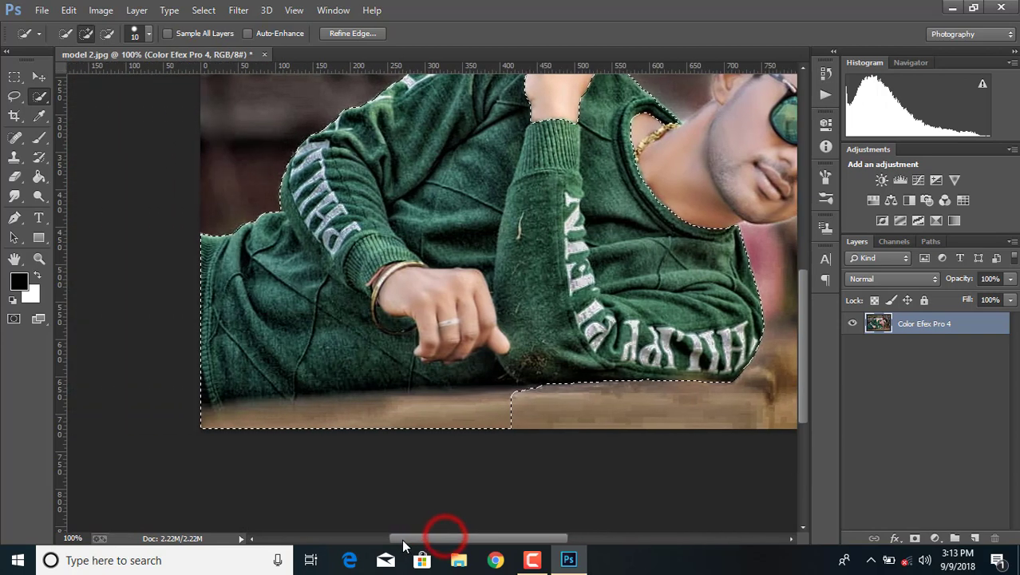
pyautogui.click(108, 34)
pyautogui.moveTo(205, 417); pyautogui.dragTo(433, 413)
pyautogui.click(387, 403)
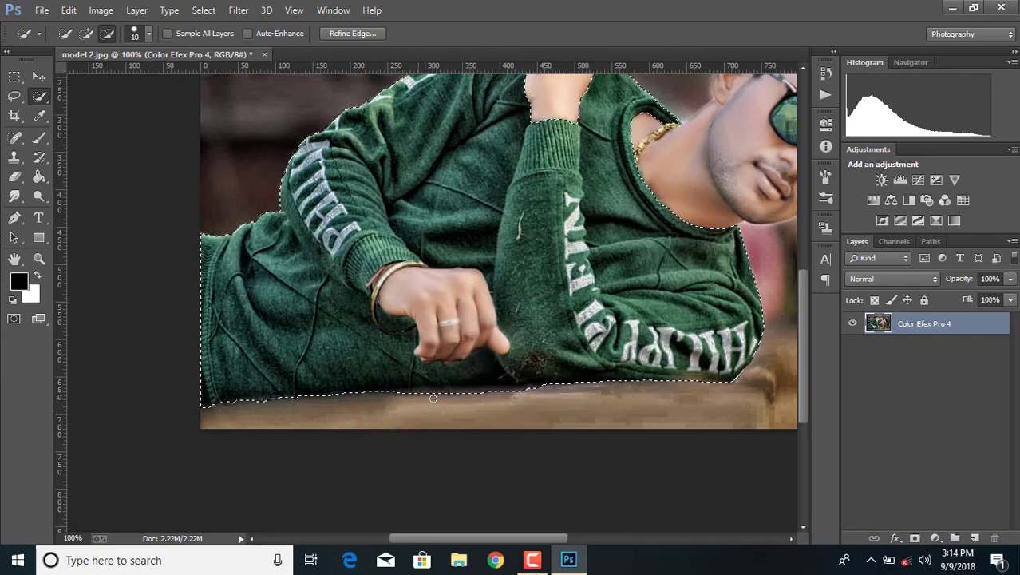
# - Subtract the lower hand and bracelet from the selection, and add back the sweater area beneath the hand
pyautogui.scroll(1, 492, 396)
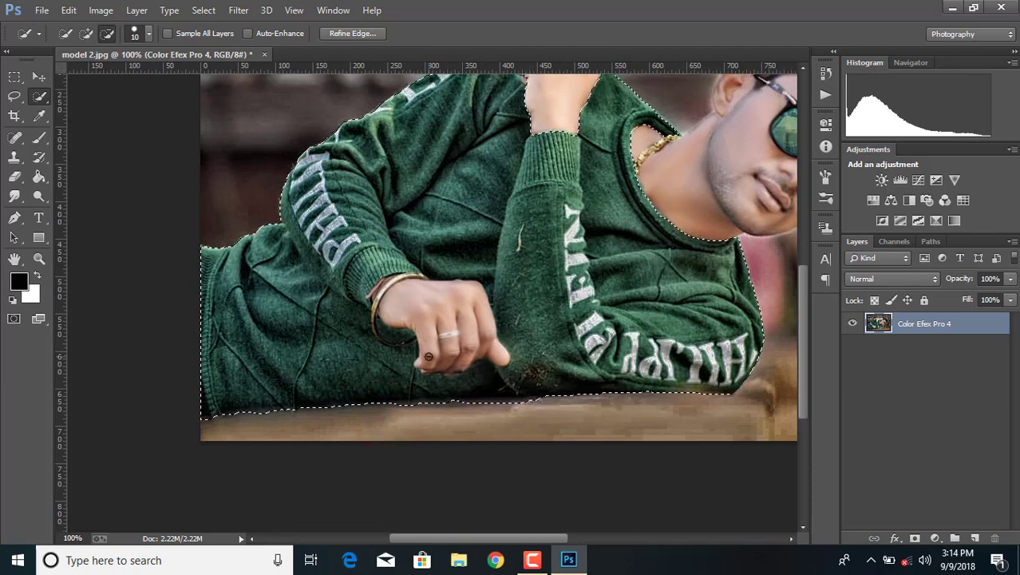
pyautogui.moveTo(428, 357); pyautogui.dragTo(430, 316)
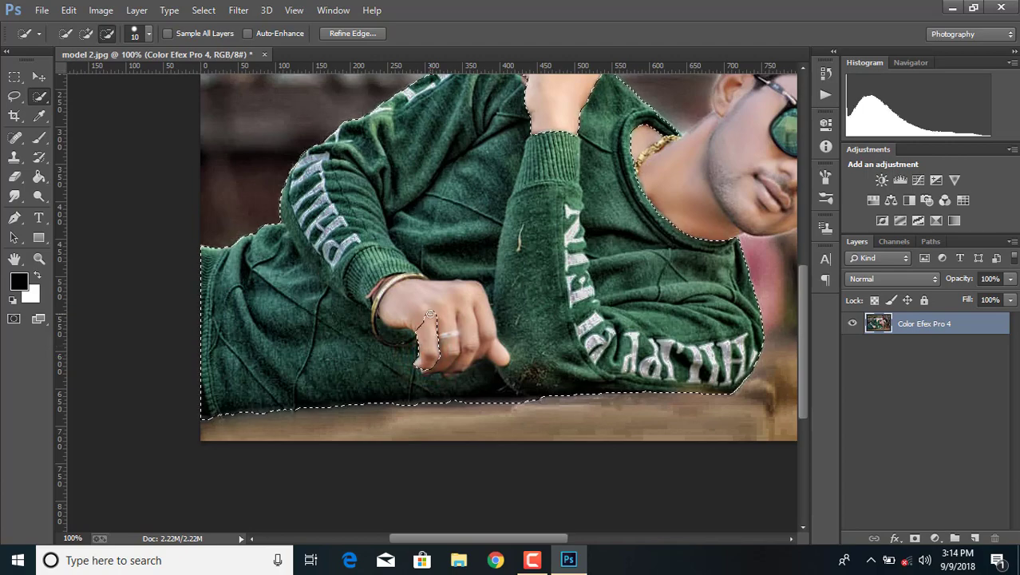
pyautogui.hotkey('ctrl', '-')
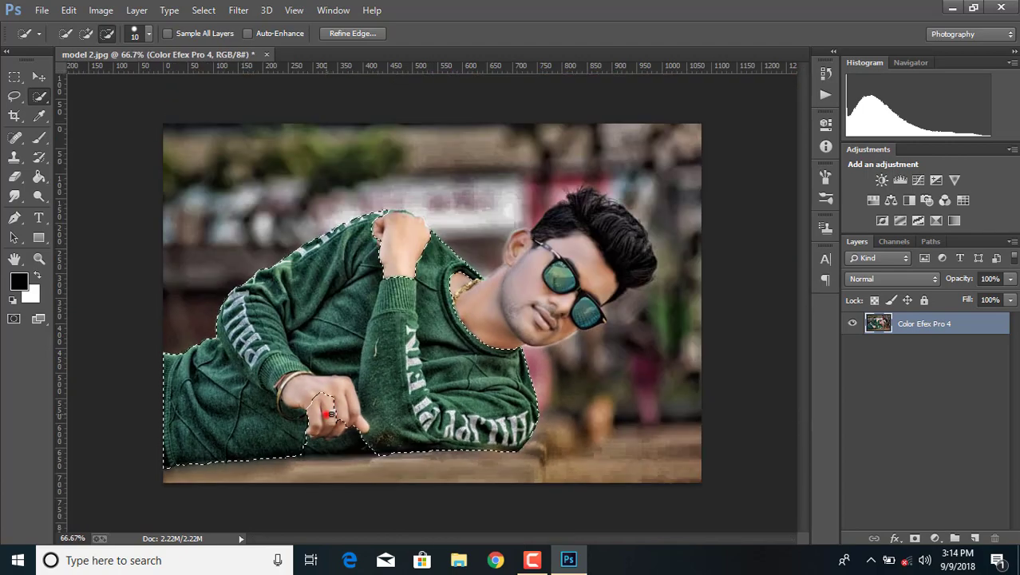
pyautogui.moveTo(331, 415)
pyautogui.mouseDown()
pyautogui.moveTo(285, 392)
pyautogui.moveTo(291, 369)
pyautogui.moveTo(296, 385)
pyautogui.moveTo(302, 379)
pyautogui.mouseUp()
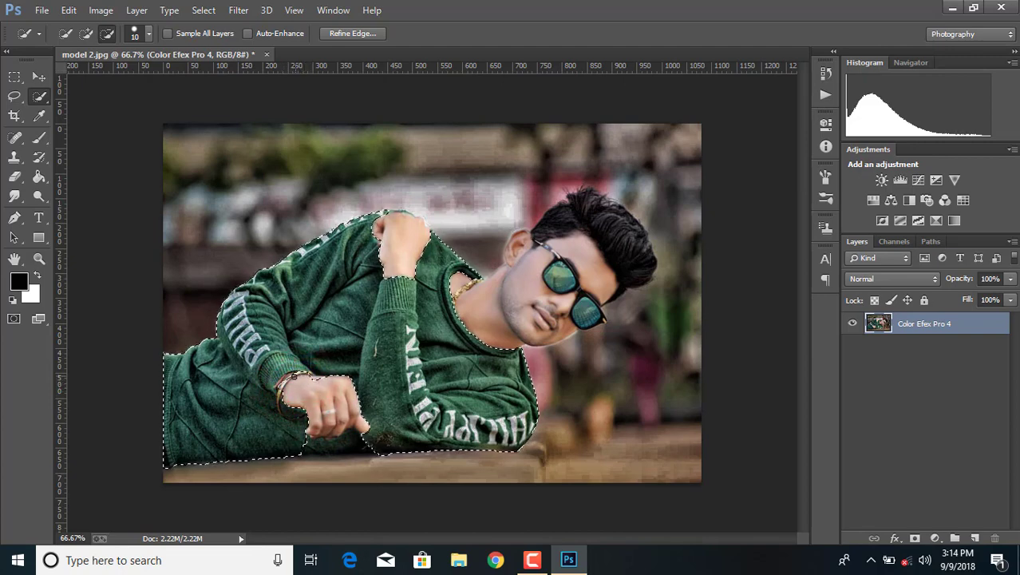
pyautogui.click(318, 383)
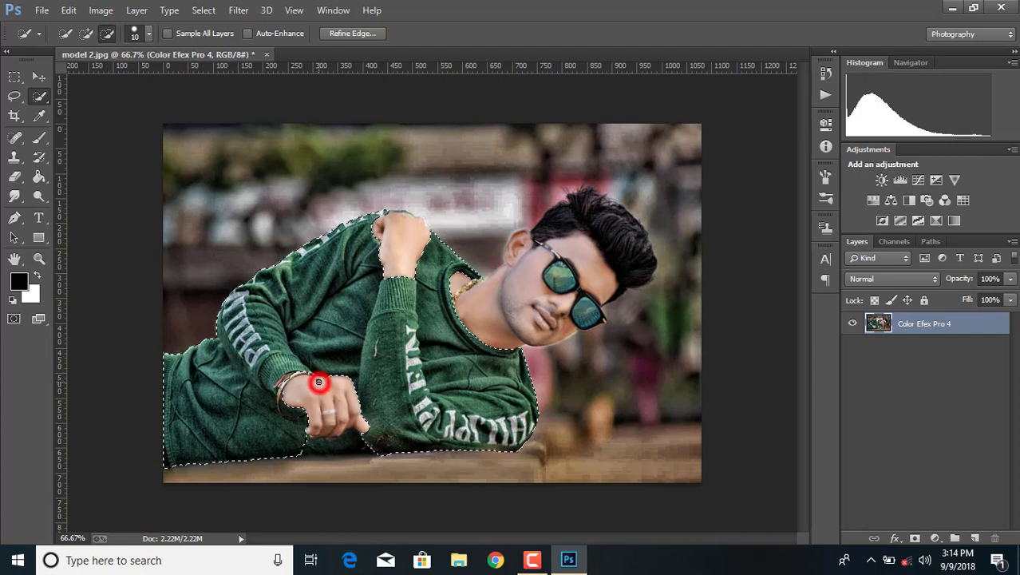
pyautogui.moveTo(319, 383)
pyautogui.mouseDown()
pyautogui.moveTo(312, 407)
pyautogui.moveTo(280, 394)
pyautogui.mouseUp()
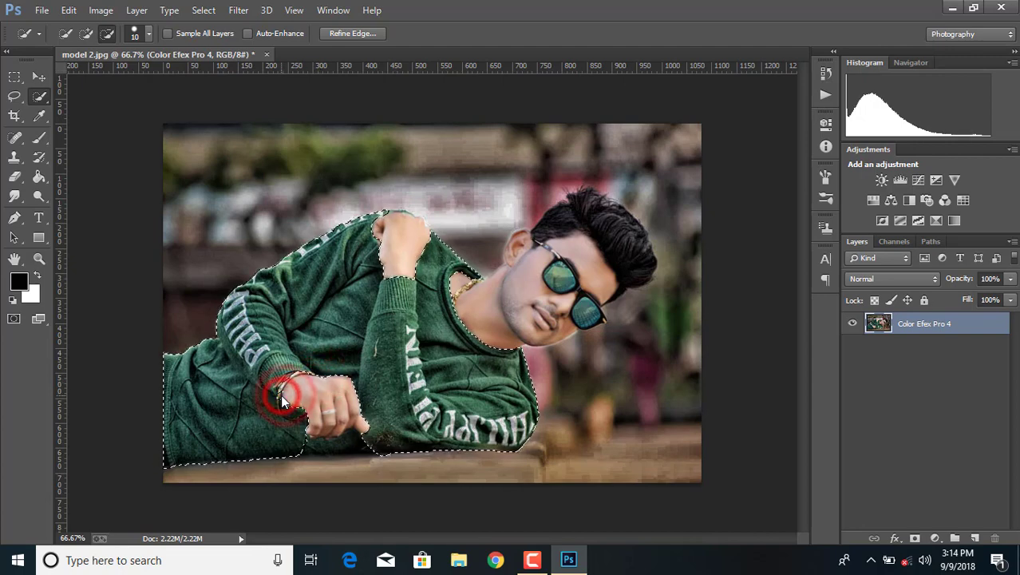
pyautogui.click(278, 389)
pyautogui.click(85, 32)
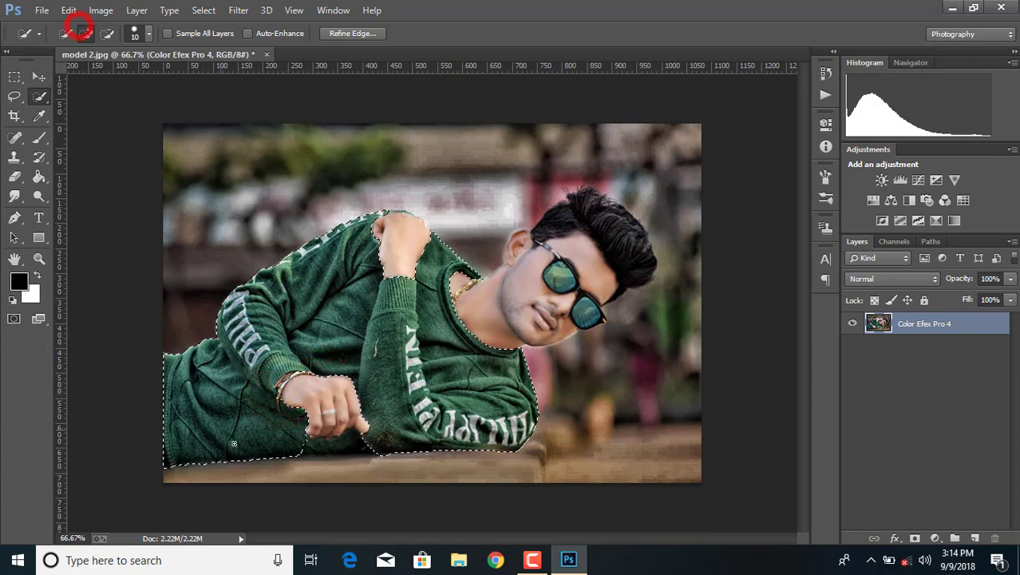
pyautogui.click(279, 447)
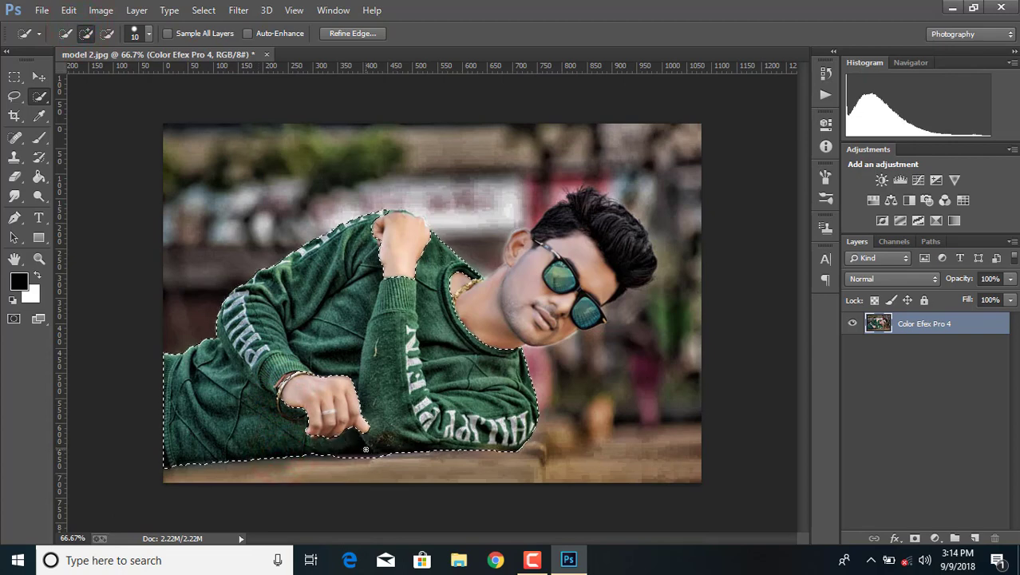
# - Copy the selected sweater to a new layer and load that layer's pixels as a selection
pyautogui.rightClick(388, 359)
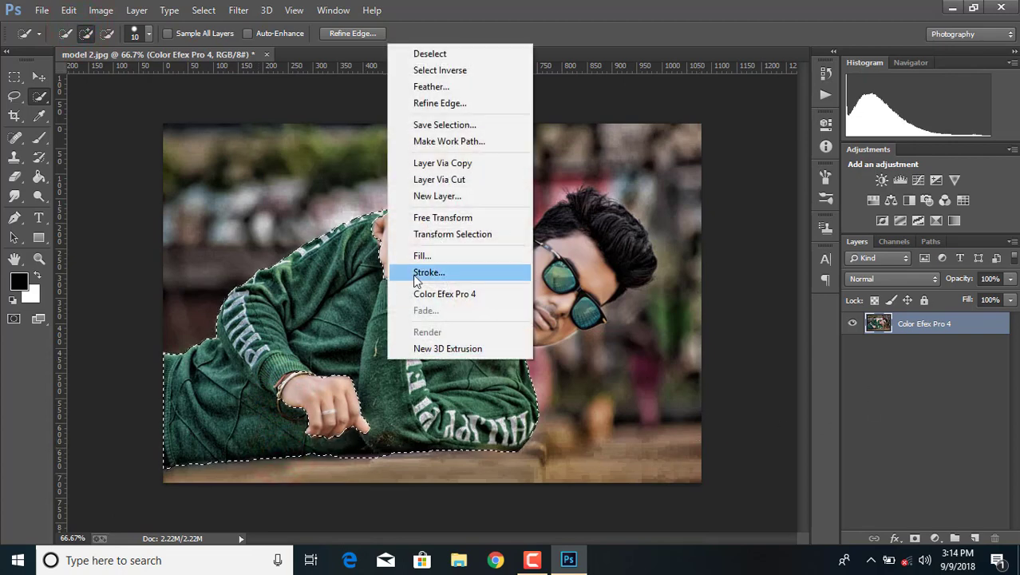
pyautogui.click(424, 164)
pyautogui.click(852, 323)
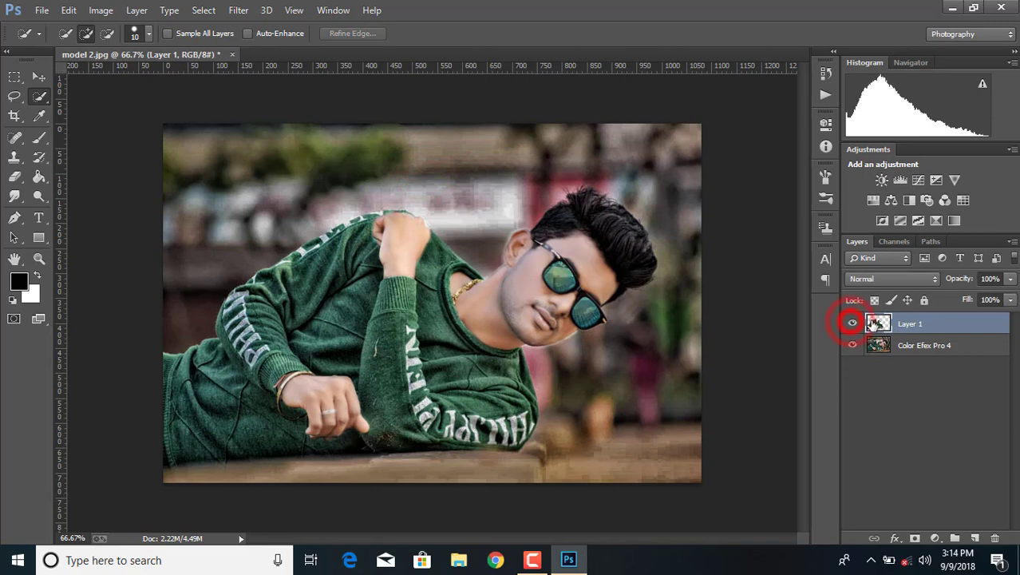
pyautogui.hotkey('ctrl', '-')
pyautogui.hotkey('ctrl', '-')
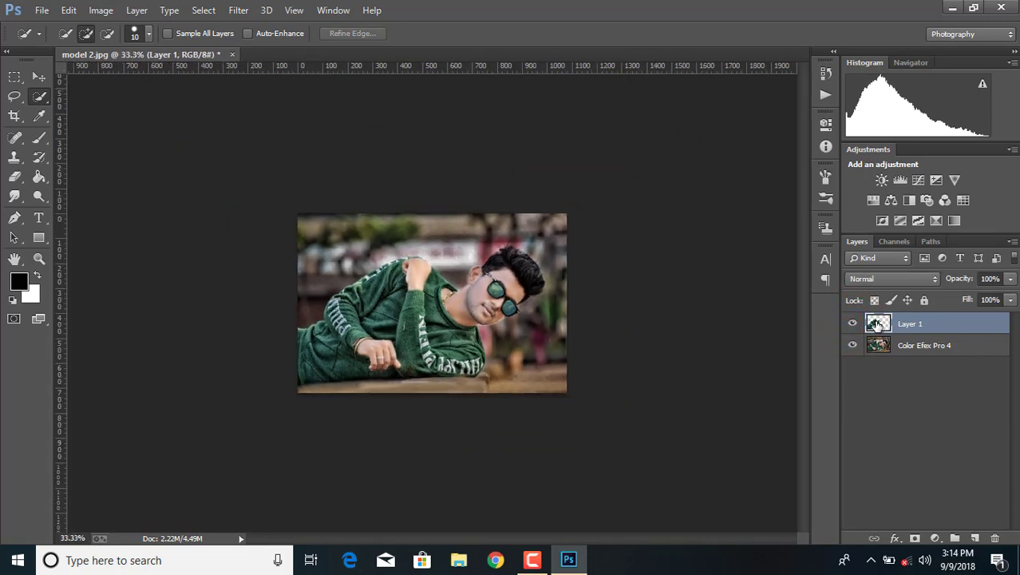
pyautogui.rightClick(876, 322)
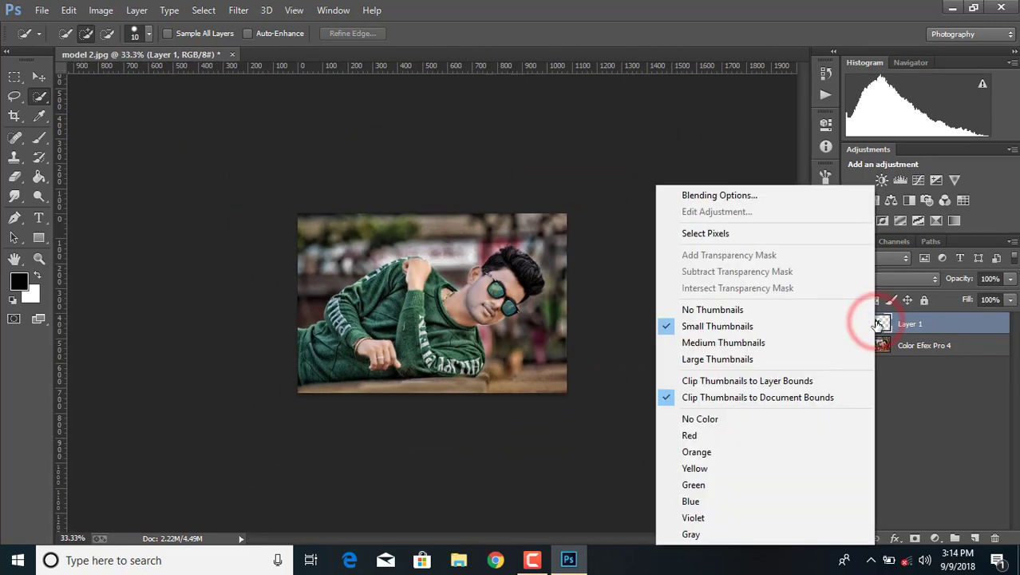
pyautogui.click(736, 233)
pyautogui.click(242, 9)
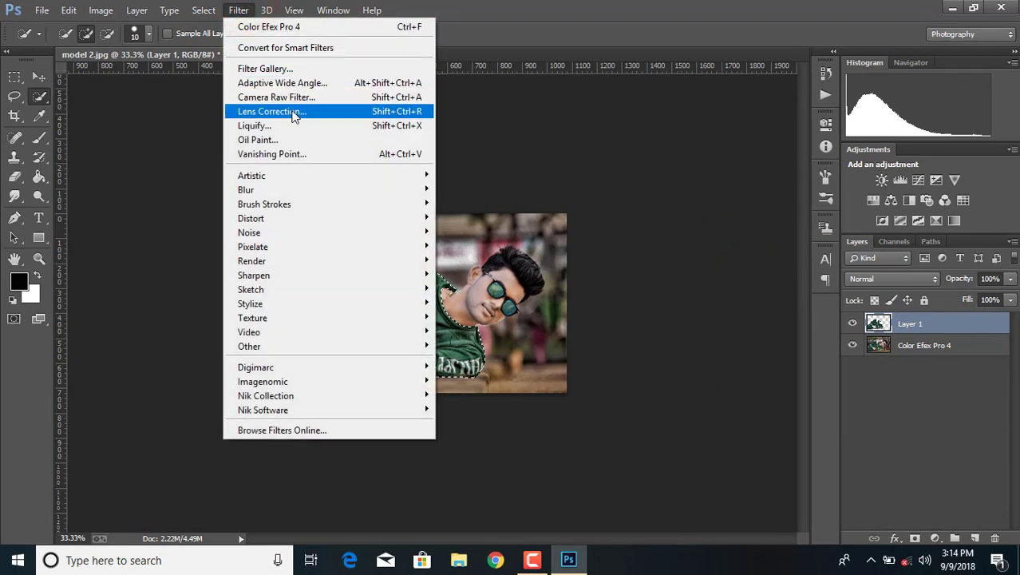
pyautogui.click(636, 7)
# - Set the foreground colour to a saturated medium green
pyautogui.click(19, 281)
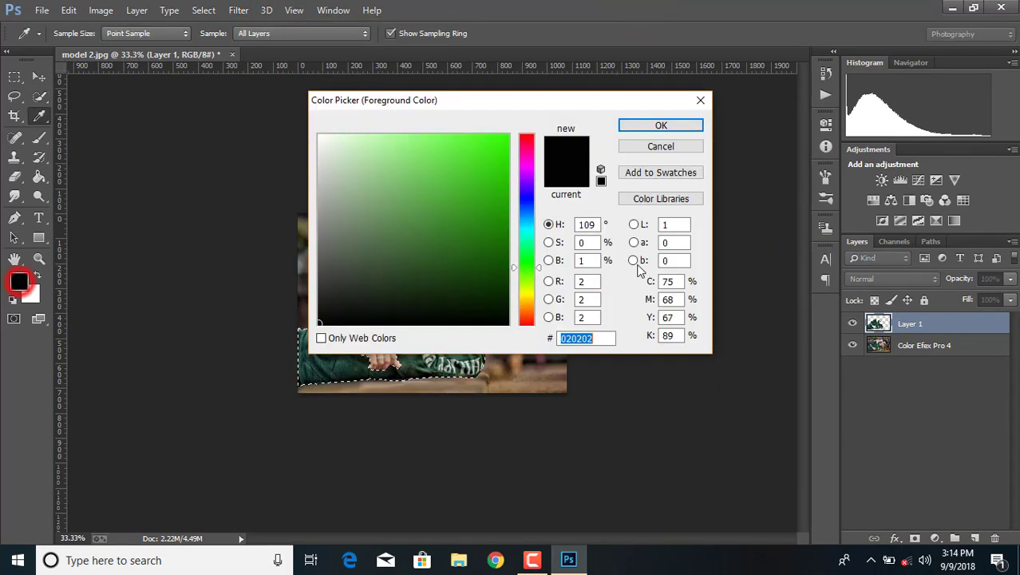
pyautogui.click(490, 235)
pyautogui.click(643, 124)
pyautogui.press('w')
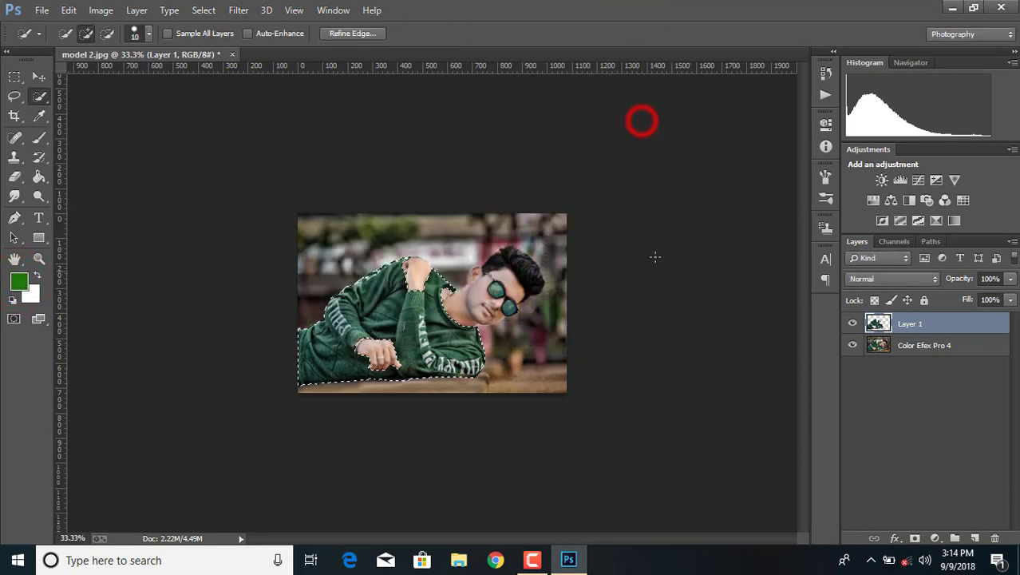
# - Set the brush to 100% opacity and 900 px, and paint the selected sweater solid green on Layer 1
pyautogui.click(40, 137)
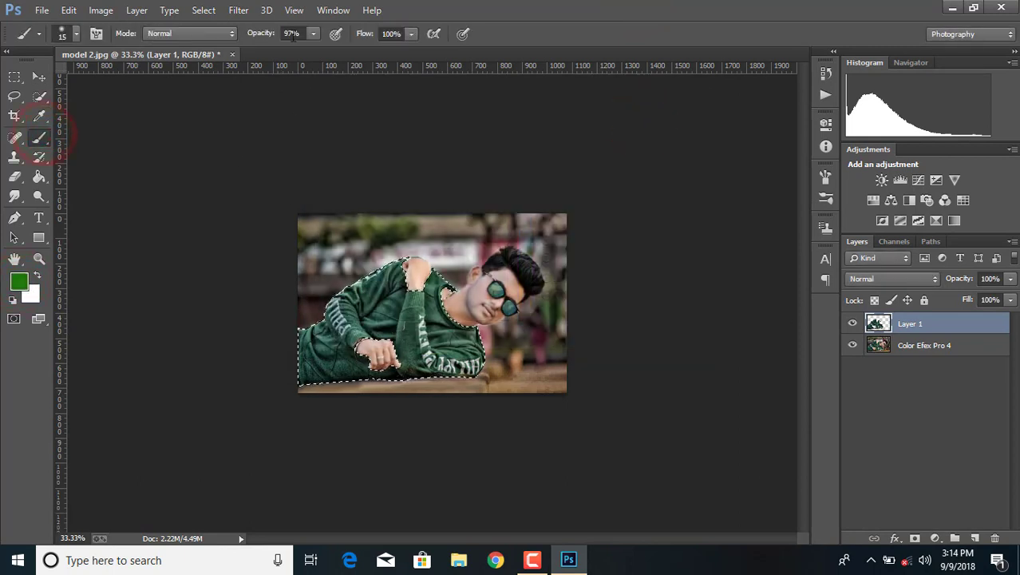
pyautogui.click(313, 36)
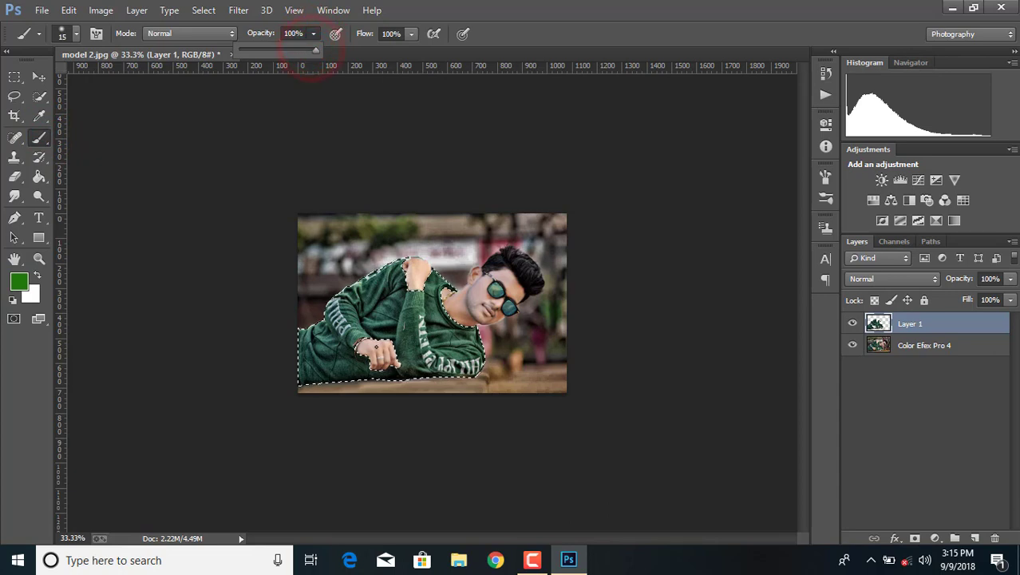
pyautogui.press(']')
pyautogui.press(']')
pyautogui.press(']')
pyautogui.press(']')
pyautogui.press(']')
pyautogui.press(']')
pyautogui.press(']')
pyautogui.press(']')
pyautogui.press(']')
pyautogui.press(']')
pyautogui.press(']')
pyautogui.press(']')
pyautogui.press(']')
pyautogui.press(']')
pyautogui.press(']')
pyautogui.press(']')
pyautogui.press(']')
pyautogui.press(']')
pyautogui.press(']')
pyautogui.press(']')
pyautogui.moveTo(376, 347)
pyautogui.mouseDown()
pyautogui.moveTo(328, 365)
pyautogui.moveTo(411, 357)
pyautogui.moveTo(267, 415)
pyautogui.moveTo(386, 317)
pyautogui.mouseUp()
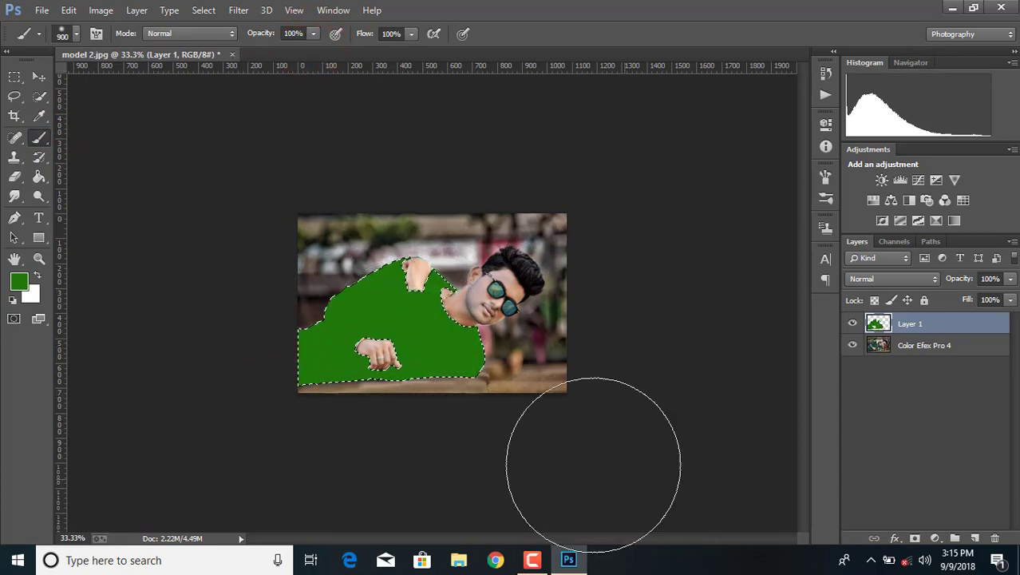
# - Set the blend mode of the green sweater layer to Color and remove the selection
pyautogui.click(884, 280)
pyautogui.click(869, 367)
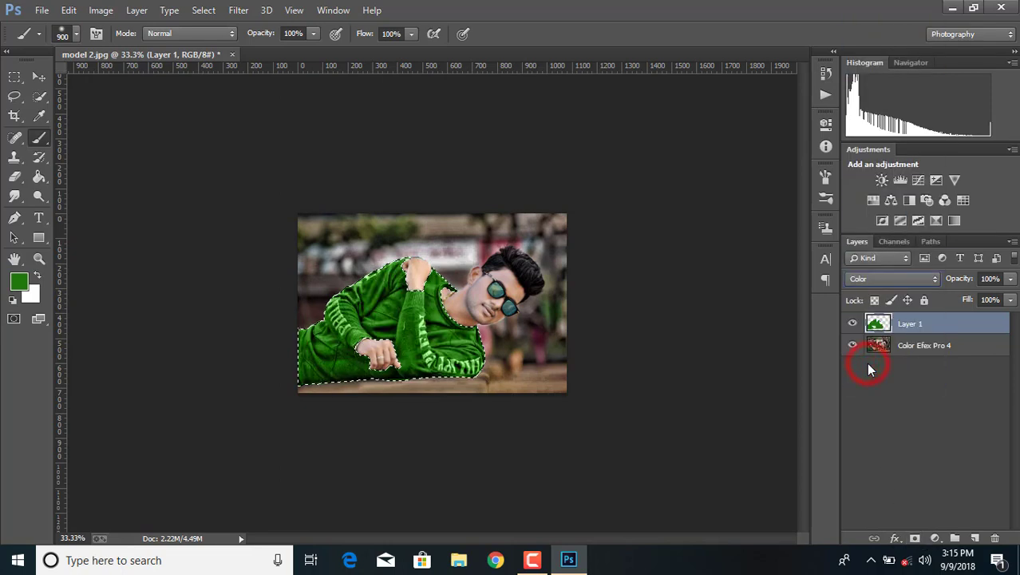
pyautogui.hotkey('ctrl', 'd')
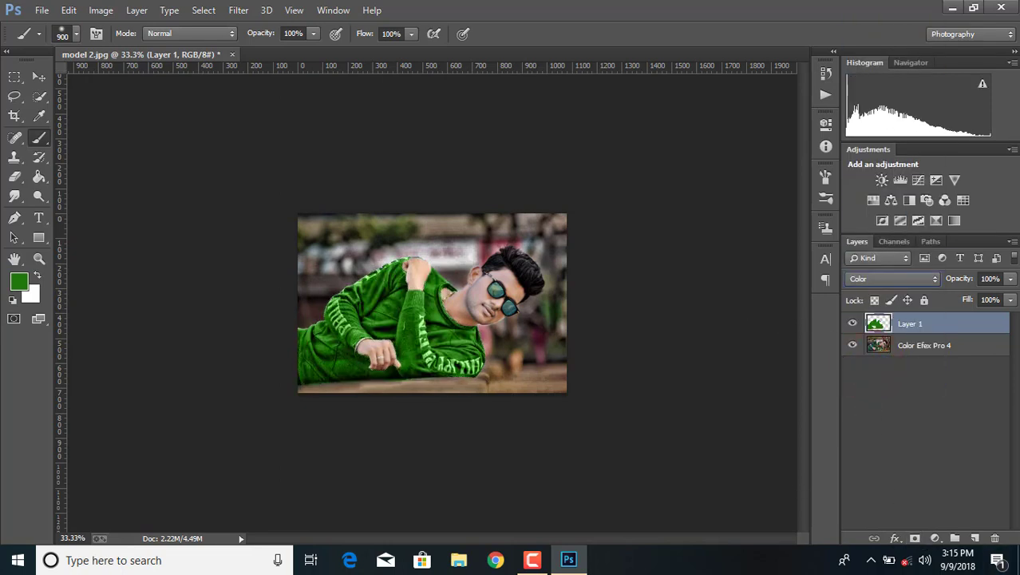
# - Duplicate the Color Efex Pro 4 layer
pyautogui.click(945, 350)
pyautogui.moveTo(946, 351); pyautogui.dragTo(975, 538)
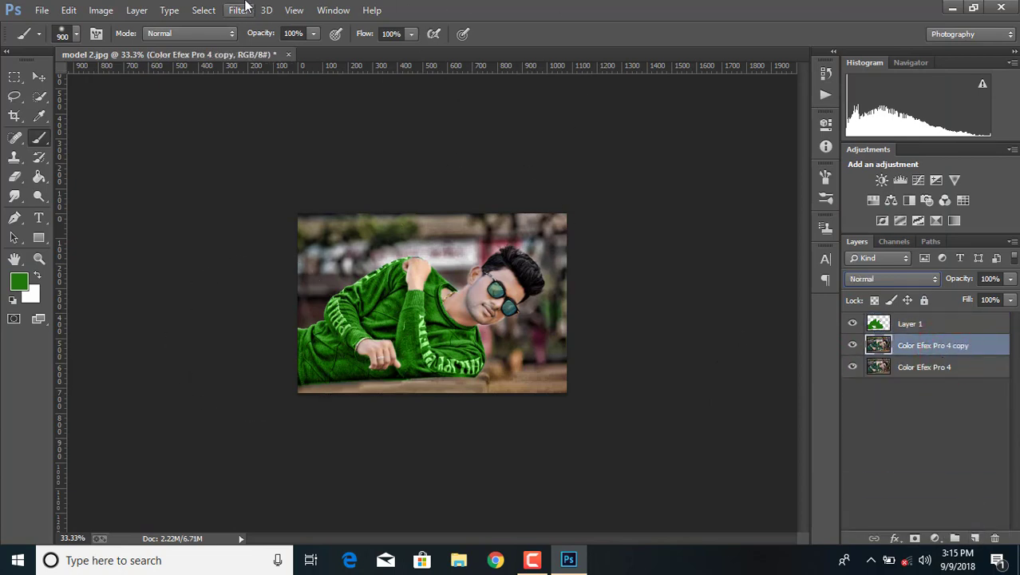
pyautogui.hotkey('ctrl', '+')
pyautogui.hotkey('ctrl', '+')
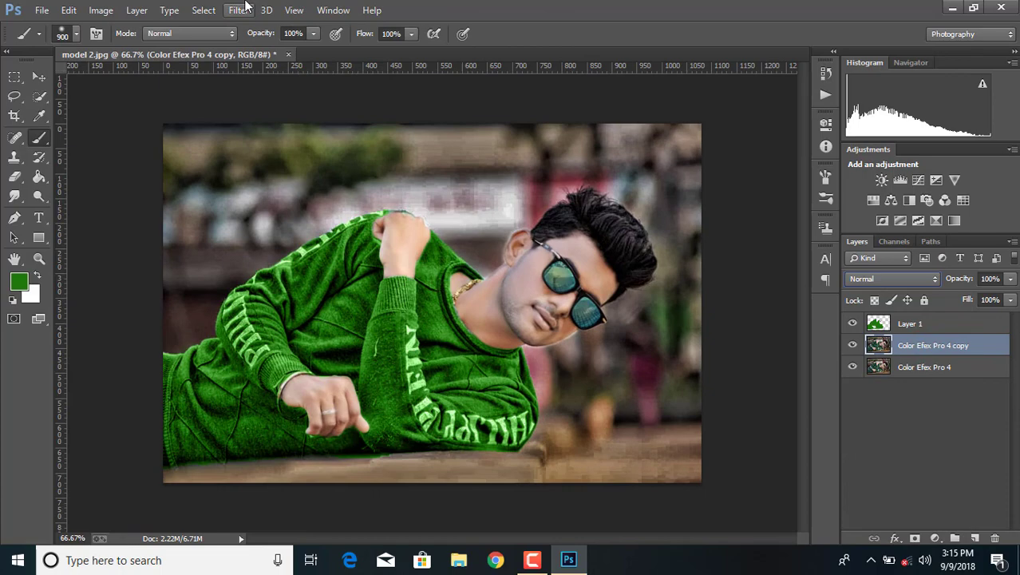
# - Apply the Oil Paint filter to the Color Efex Pro 4 copy with Stylization 1.34, Scale 0.45 and Shine 0.1
pyautogui.click(241, 9)
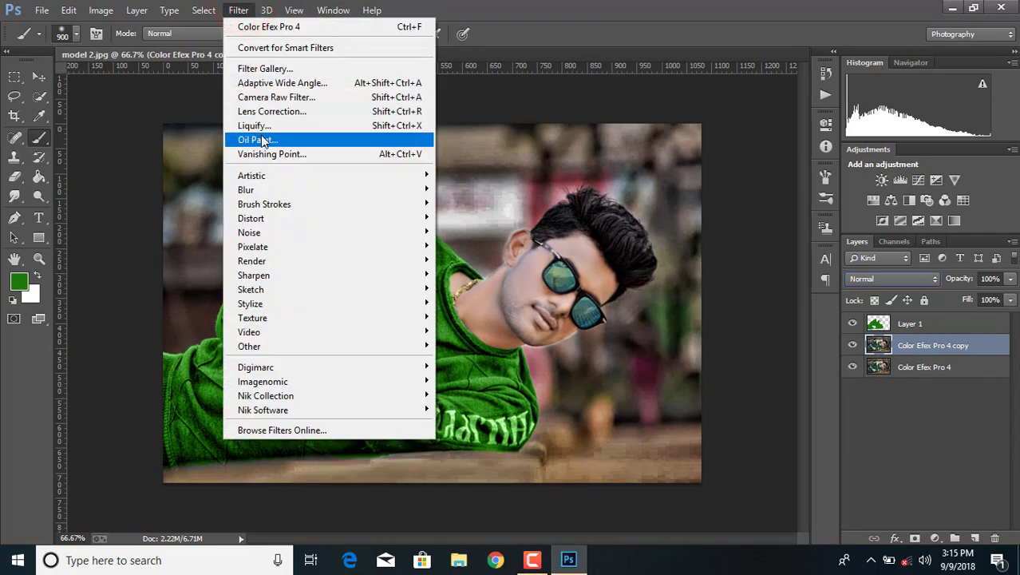
pyautogui.click(257, 140)
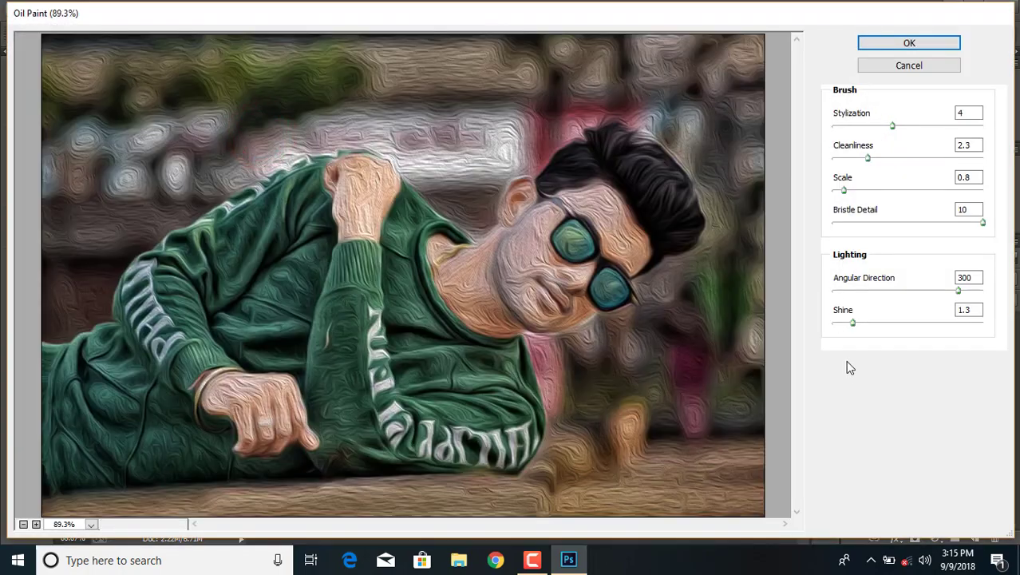
pyautogui.moveTo(839, 330); pyautogui.dragTo(835, 327)
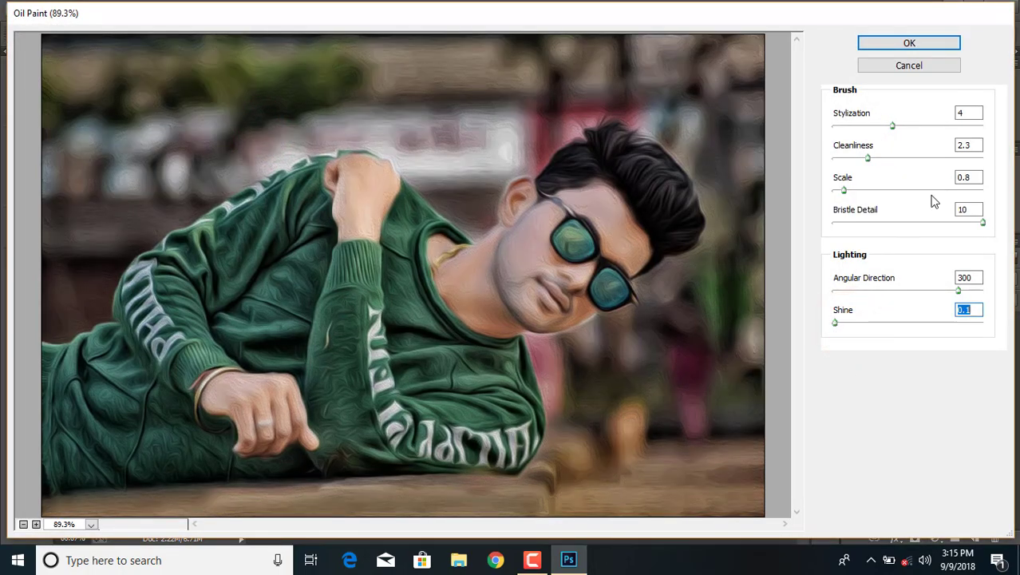
pyautogui.moveTo(891, 125); pyautogui.dragTo(852, 126)
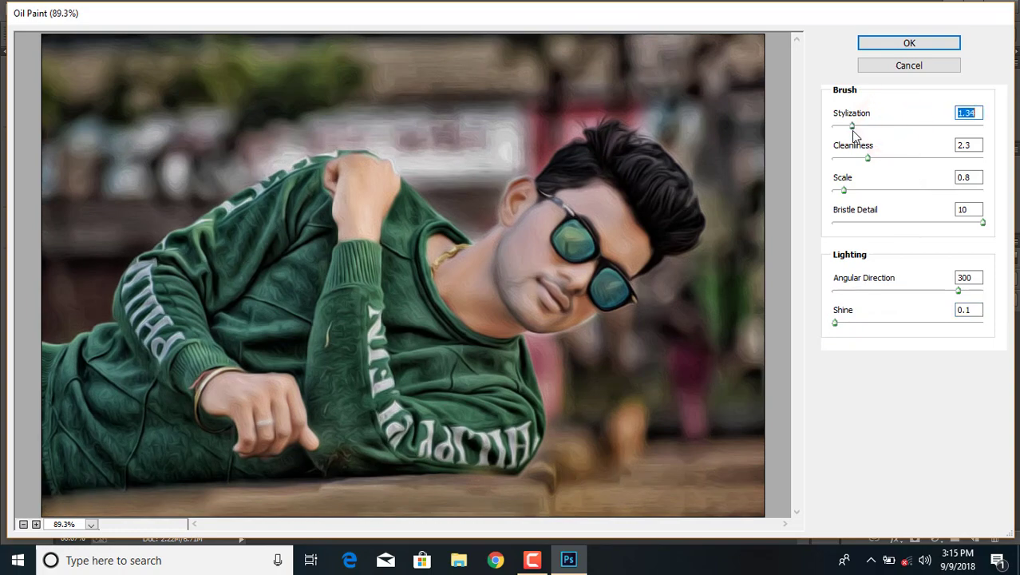
pyautogui.moveTo(843, 190); pyautogui.dragTo(839, 190)
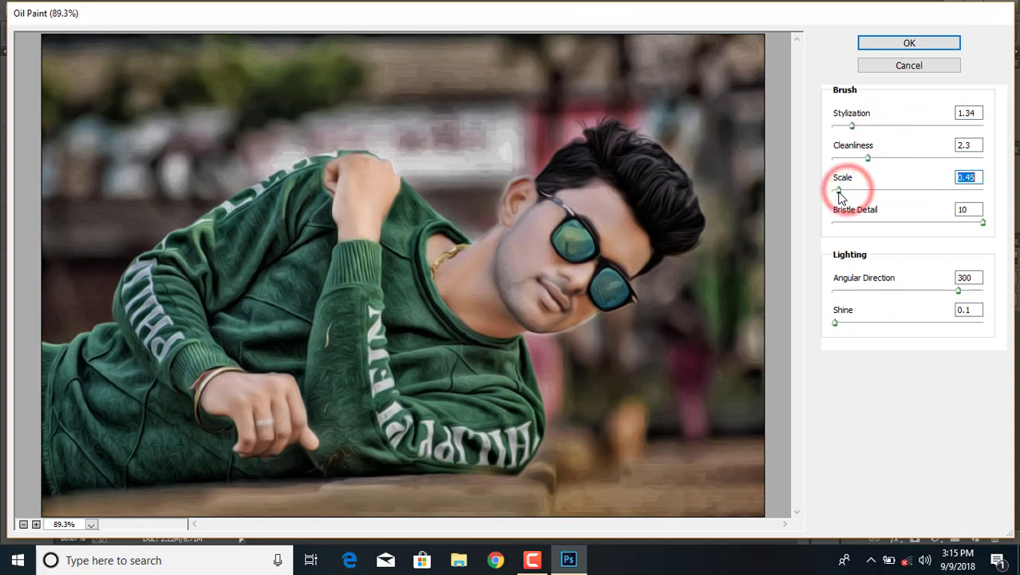
pyautogui.click(909, 43)
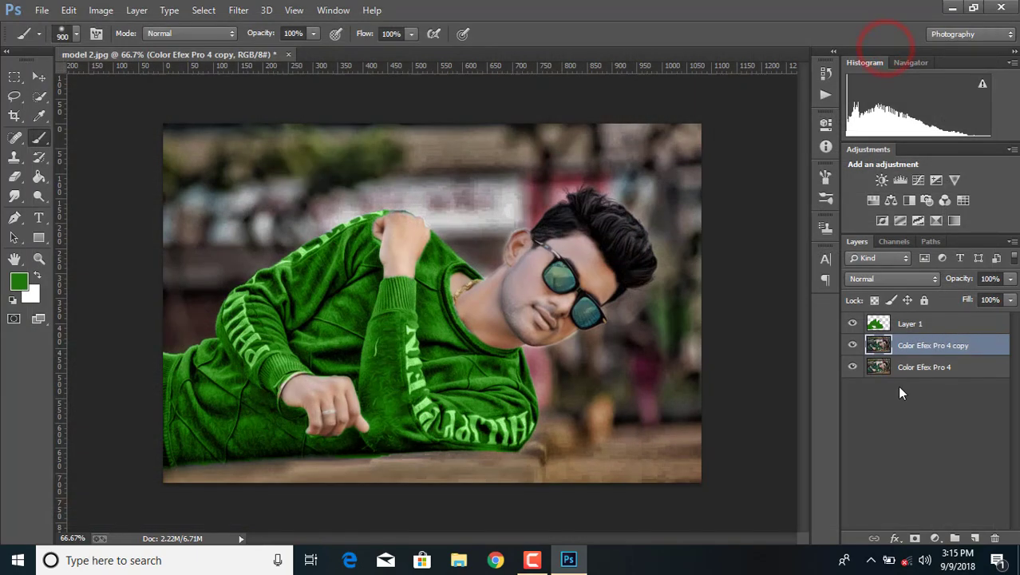
# - Add a layer mask to the Color Efex Pro 4 copy and hide Layer 1
pyautogui.click(915, 538)
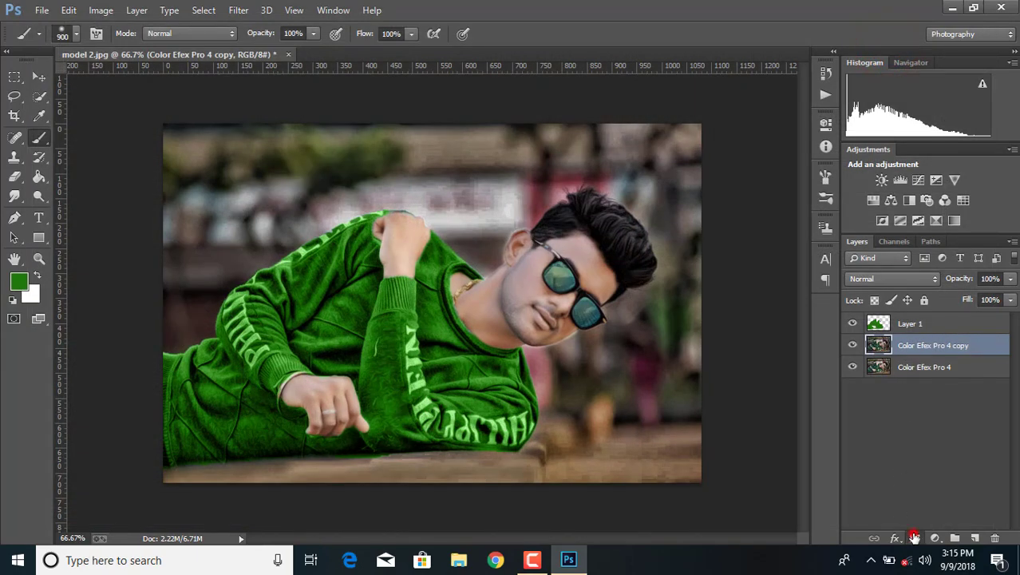
pyautogui.click(851, 324)
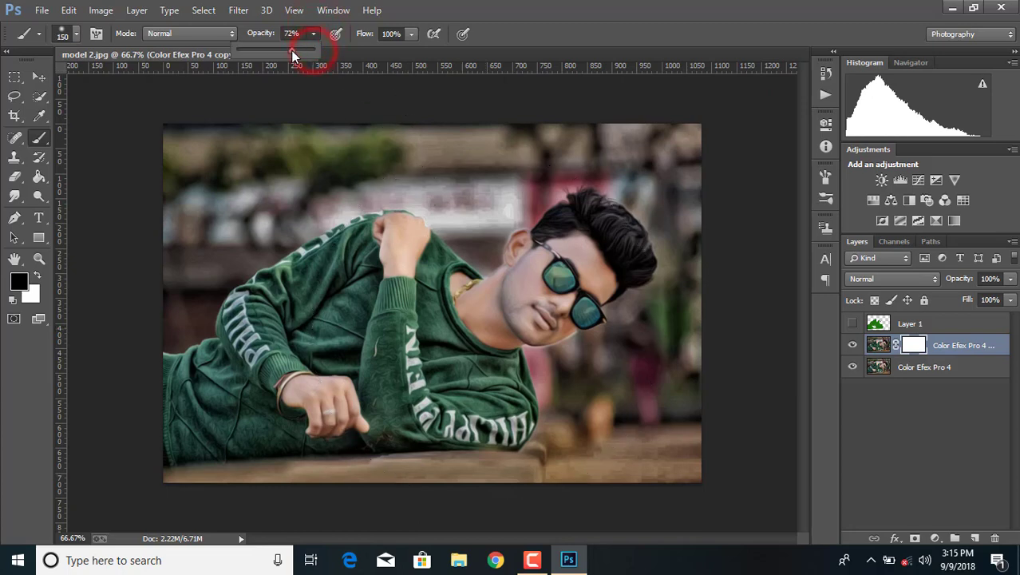
# - Paint black at 72% opacity on the layer mask over the neck, lower face and both hands, and show Layer 1 again
pyautogui.hotkey('ctrl', '+')
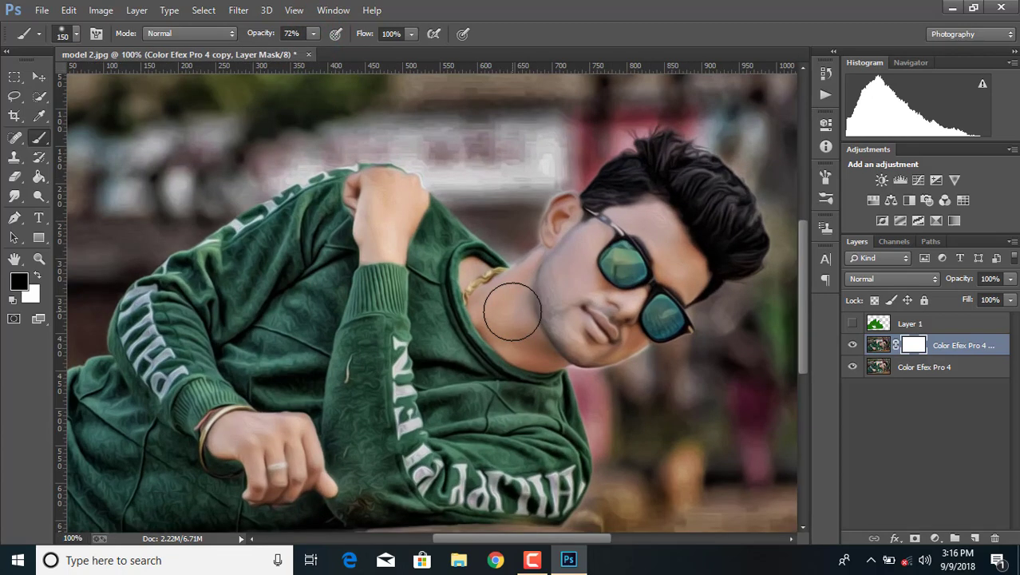
pyautogui.click(516, 305)
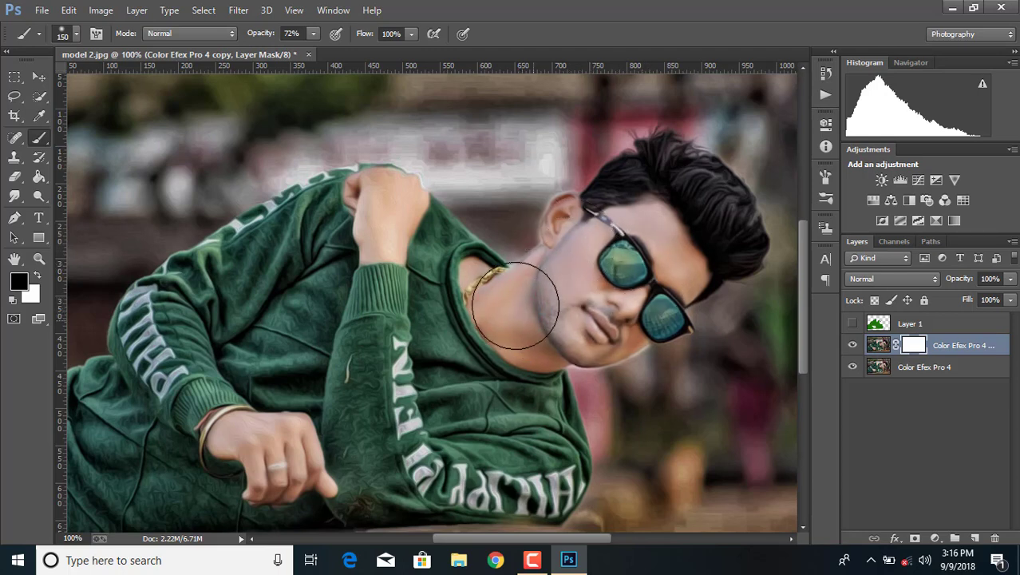
pyautogui.moveTo(546, 324); pyautogui.dragTo(479, 271)
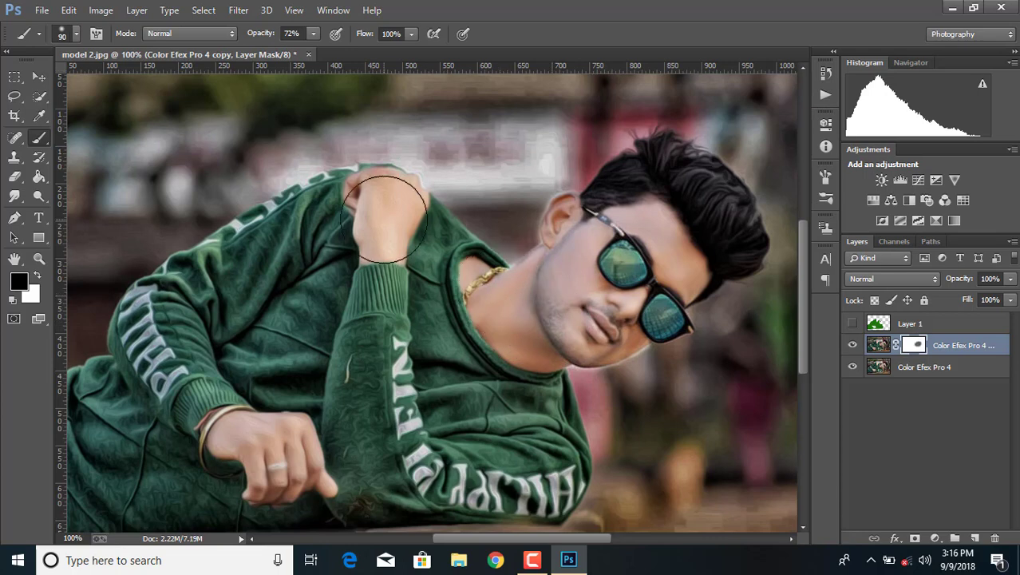
pyautogui.moveTo(365, 197)
pyautogui.mouseDown()
pyautogui.moveTo(390, 193)
pyautogui.moveTo(382, 240)
pyautogui.moveTo(387, 217)
pyautogui.mouseUp()
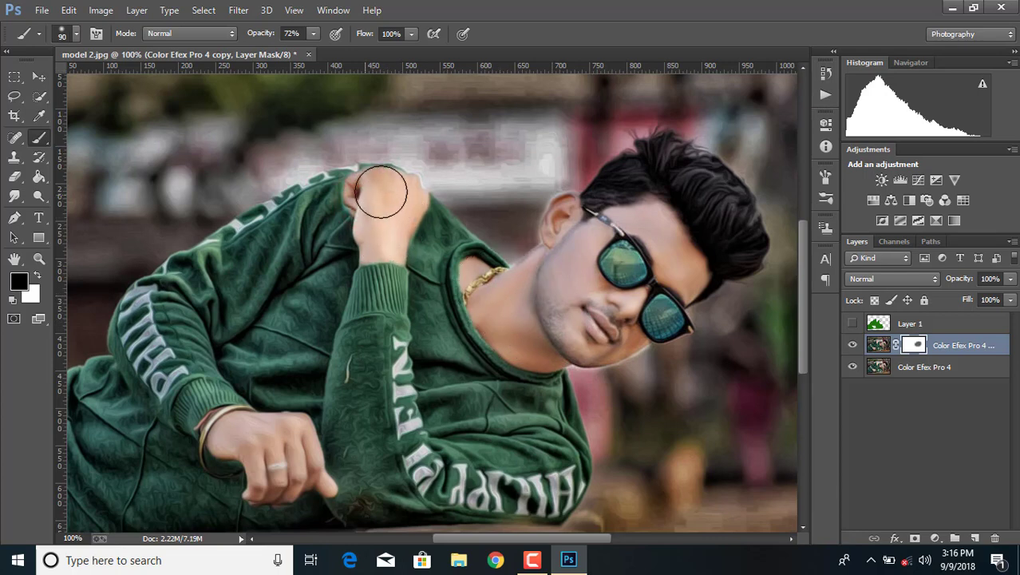
pyautogui.moveTo(267, 397)
pyautogui.mouseDown()
pyautogui.moveTo(252, 430)
pyautogui.moveTo(280, 443)
pyautogui.moveTo(253, 444)
pyautogui.moveTo(278, 471)
pyautogui.moveTo(284, 447)
pyautogui.mouseUp()
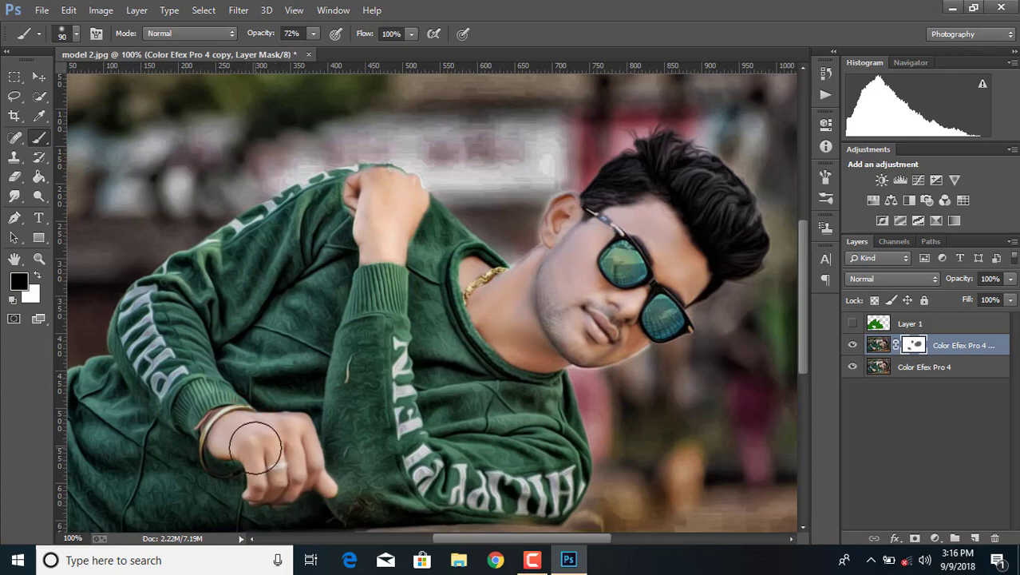
pyautogui.hotkey('ctrl', '-')
pyautogui.hotkey('ctrl', '-')
pyautogui.click(853, 324)
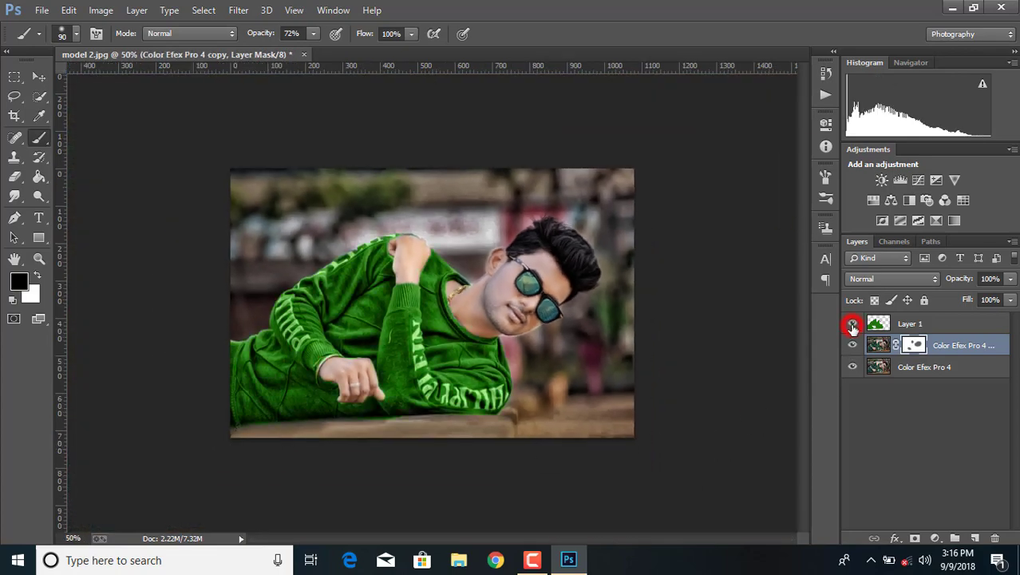
# - Shift the midtone Color Balance of Layer 1 to +85 green and towards yellow
pyautogui.click(936, 334)
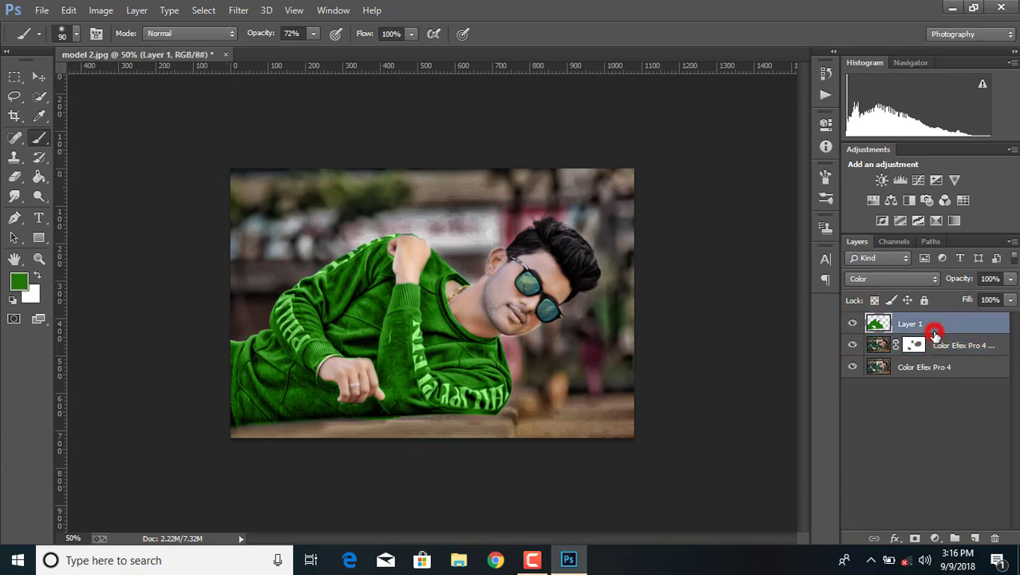
pyautogui.click(71, 10)
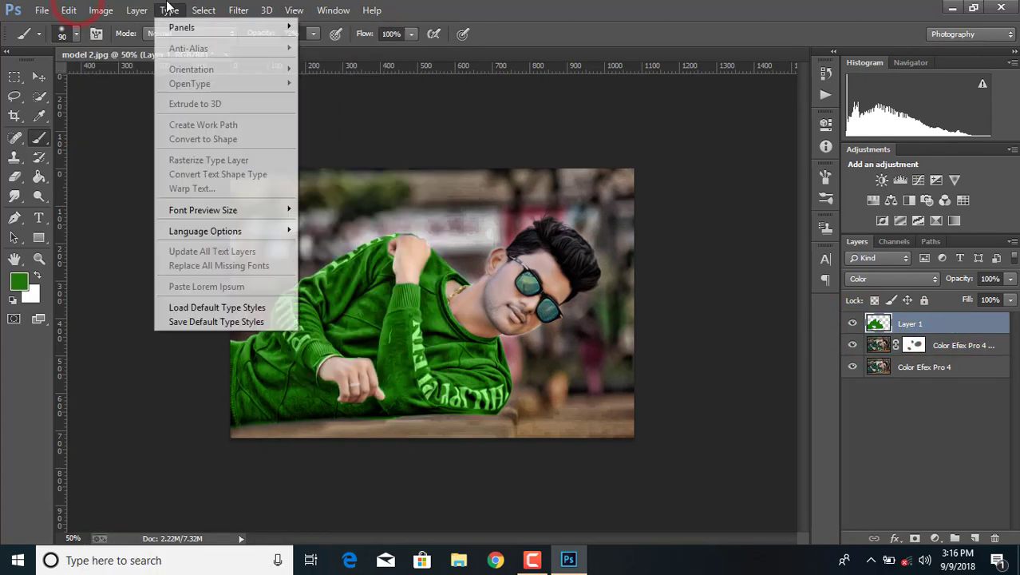
pyautogui.click(124, 48)
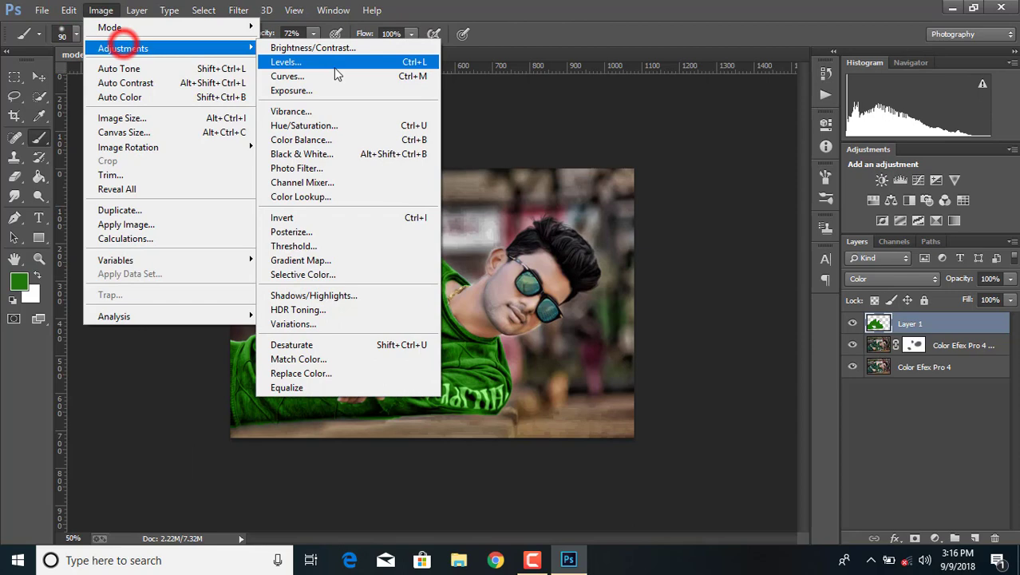
pyautogui.click(333, 138)
pyautogui.moveTo(604, 181); pyautogui.dragTo(667, 180)
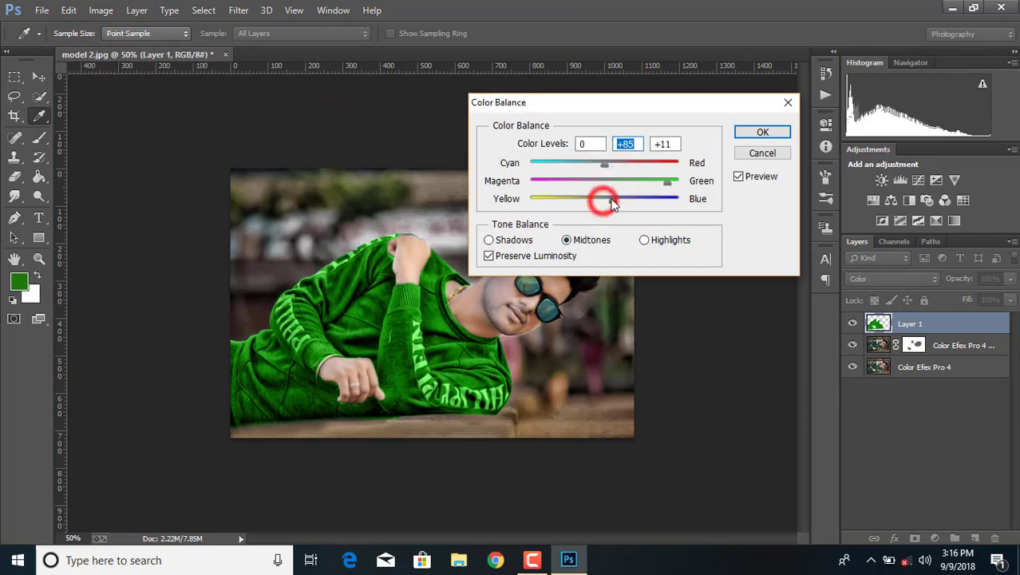
pyautogui.moveTo(611, 203); pyautogui.dragTo(581, 209)
pyautogui.click(762, 133)
pyautogui.press('b')
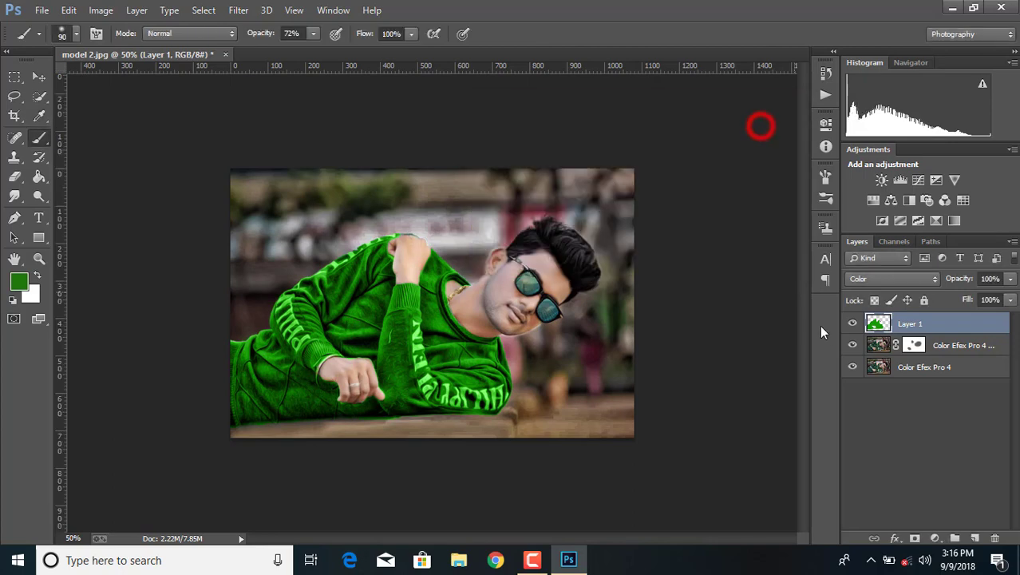
# - Merge all visible layers into the Color Efex Pro 4 layer
pyautogui.rightClick(922, 368)
pyautogui.click(924, 378)
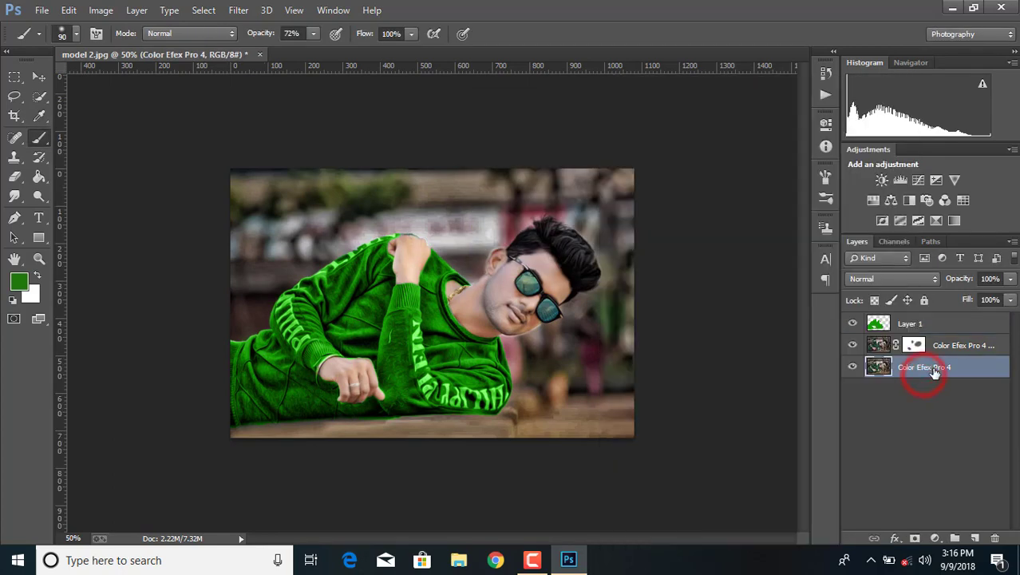
pyautogui.rightClick(934, 370)
pyautogui.click(678, 441)
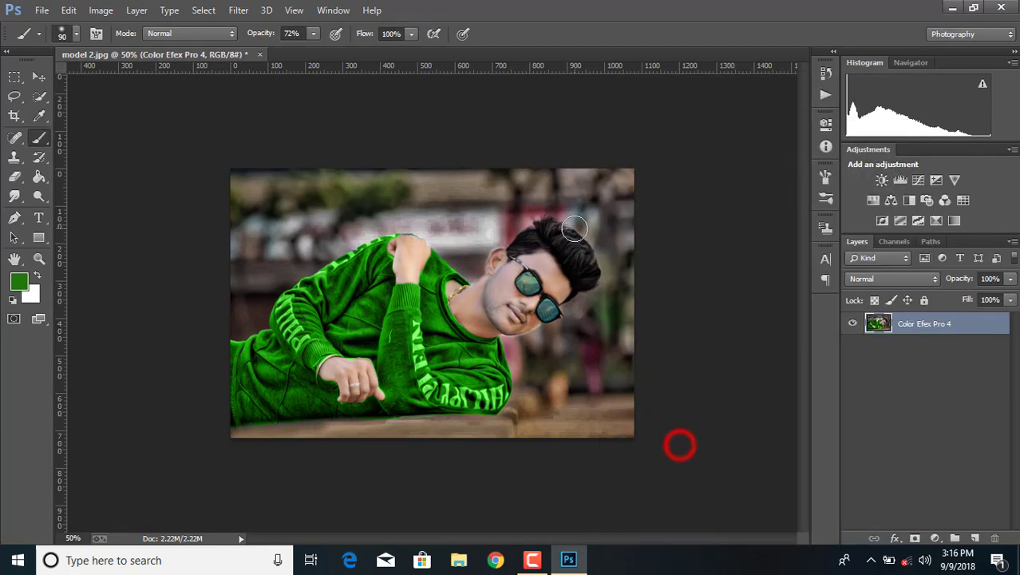
# - In the Camera Raw filter, set Clarity +43, Whites +35, Highlights +8 and Shadows -29, and adjust Blacks
pyautogui.click(240, 10)
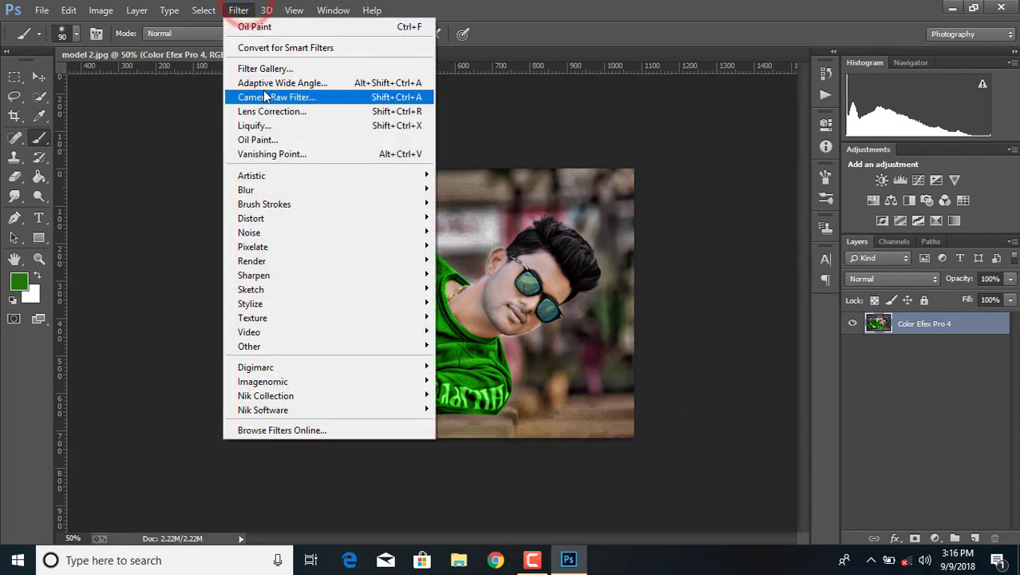
pyautogui.click(266, 98)
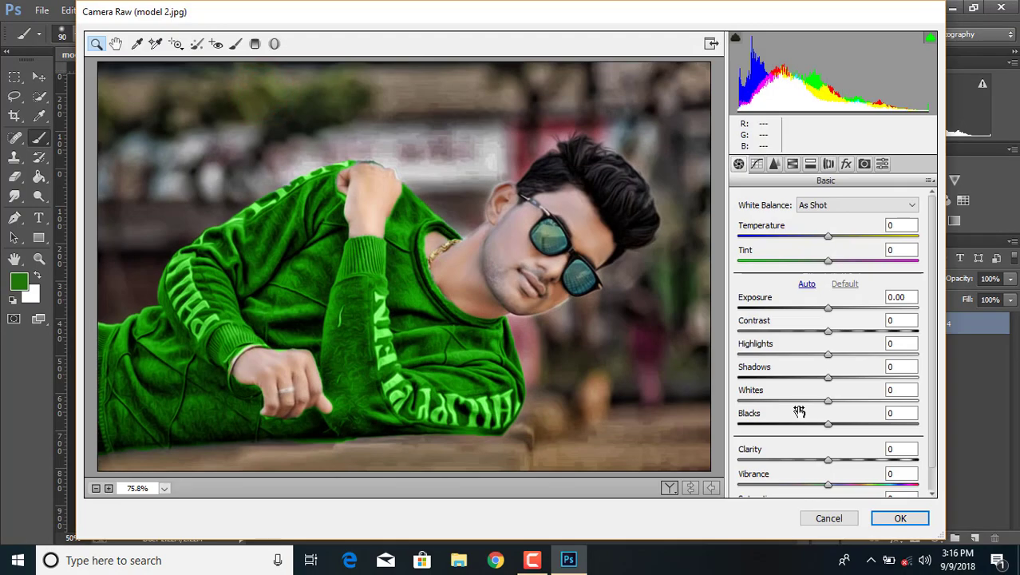
pyautogui.moveTo(830, 464); pyautogui.dragTo(870, 463)
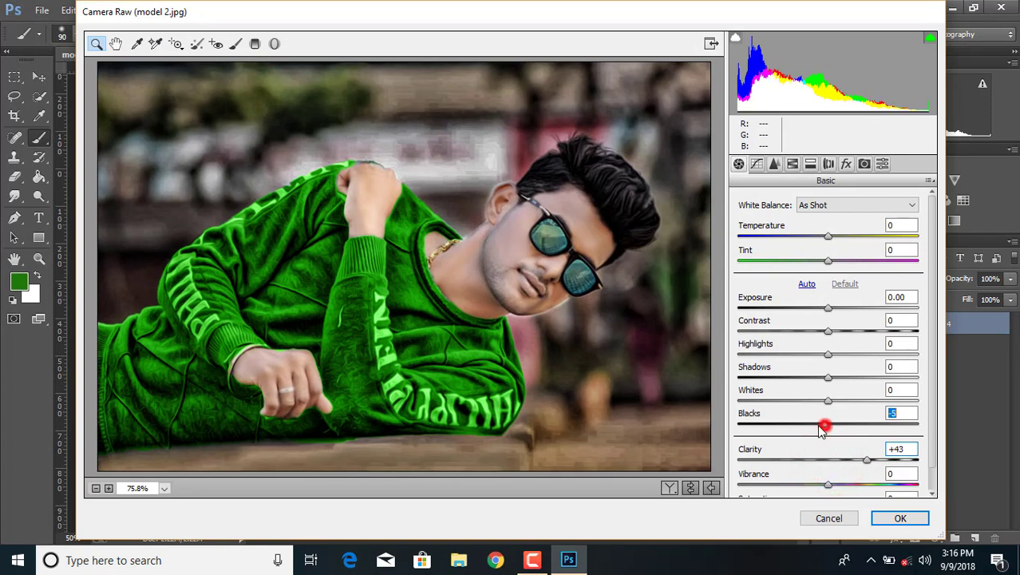
pyautogui.moveTo(823, 428); pyautogui.dragTo(802, 380)
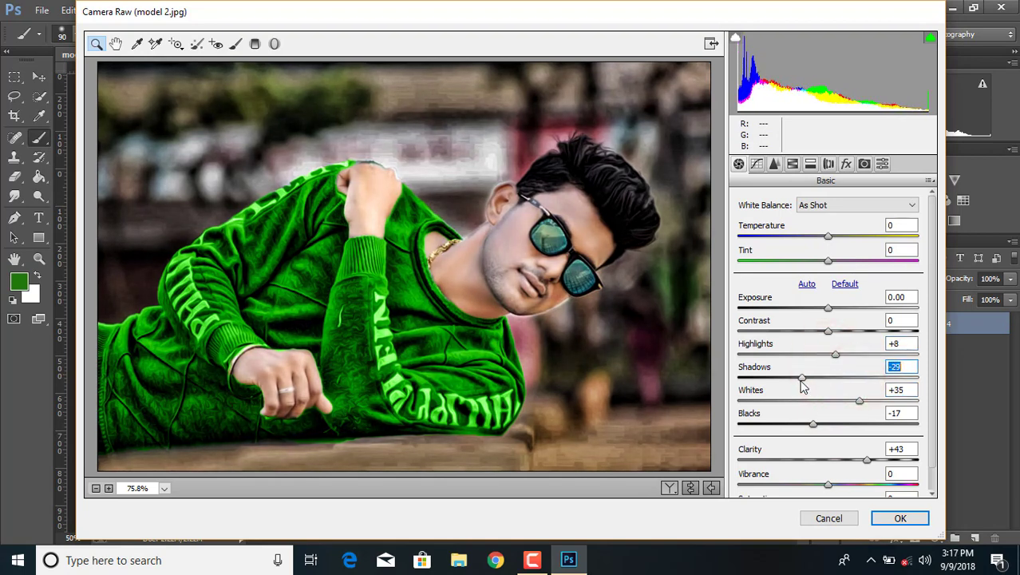
pyautogui.click(813, 424)
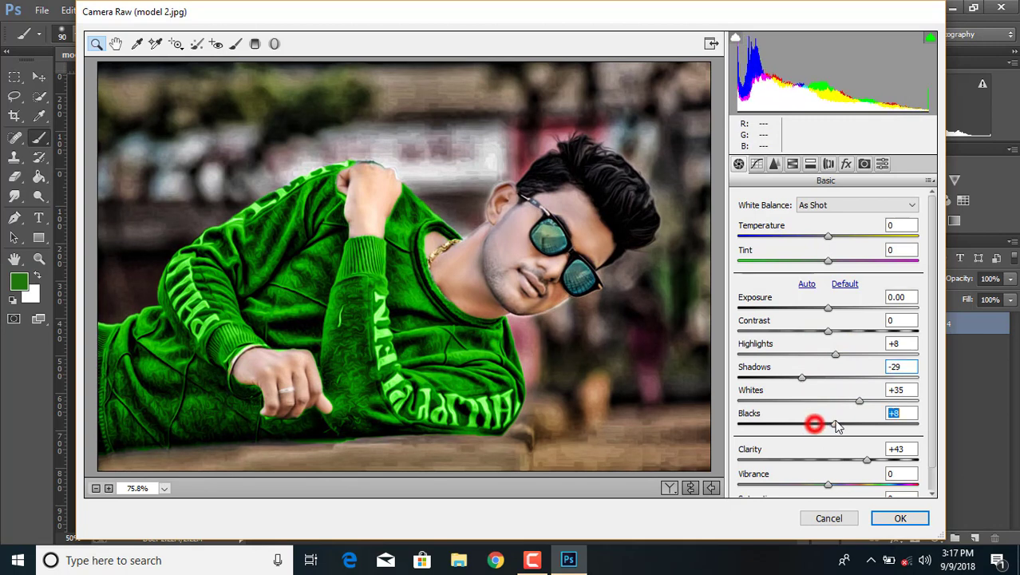
# - Add a post-crop vignette with Amount -18 and apply the Camera Raw adjustments
pyautogui.click(846, 164)
pyautogui.moveTo(832, 358); pyautogui.dragTo(818, 365)
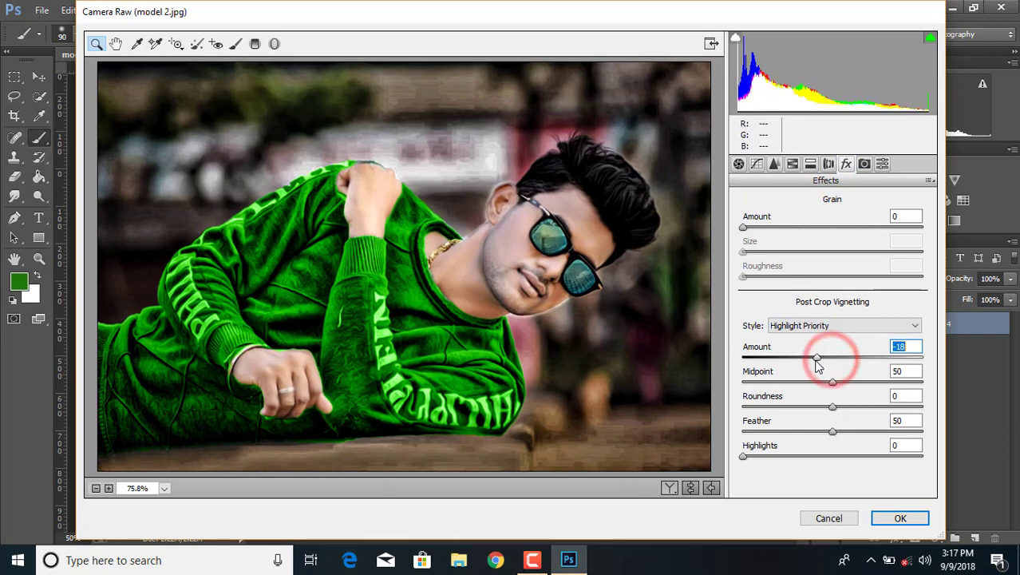
pyautogui.click(875, 521)
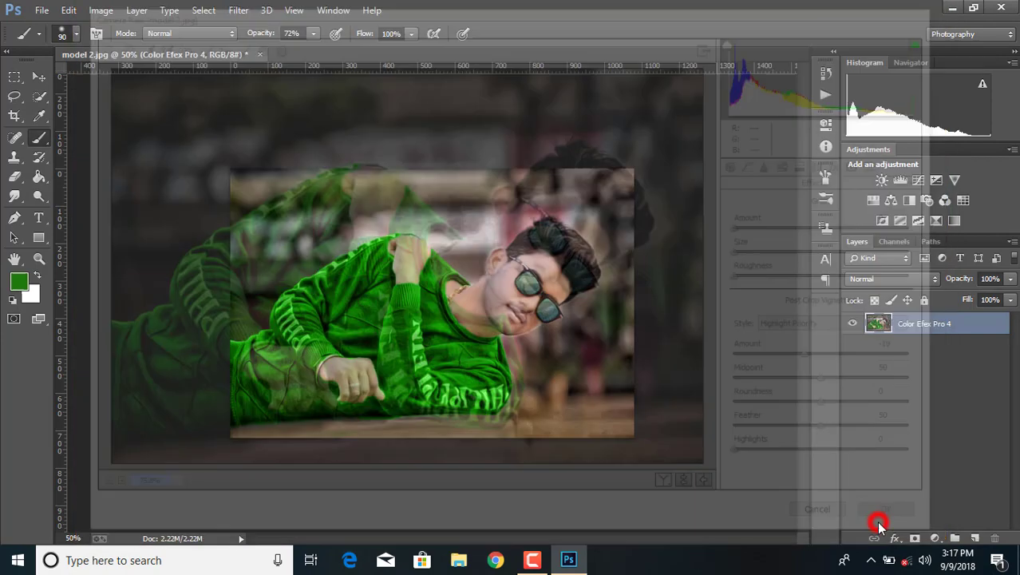
# - Flatten the image
pyautogui.rightClick(938, 327)
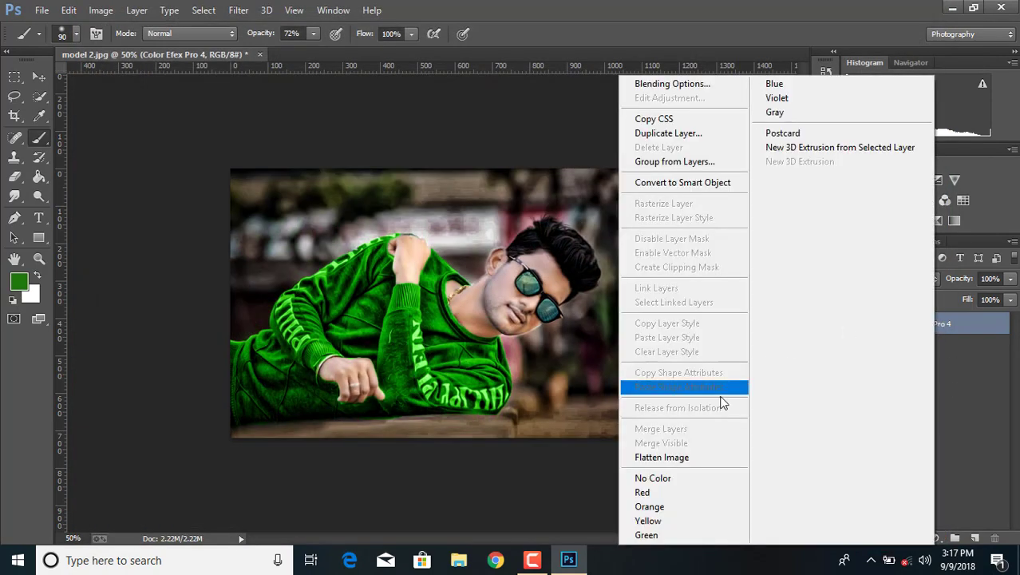
pyautogui.click(675, 460)
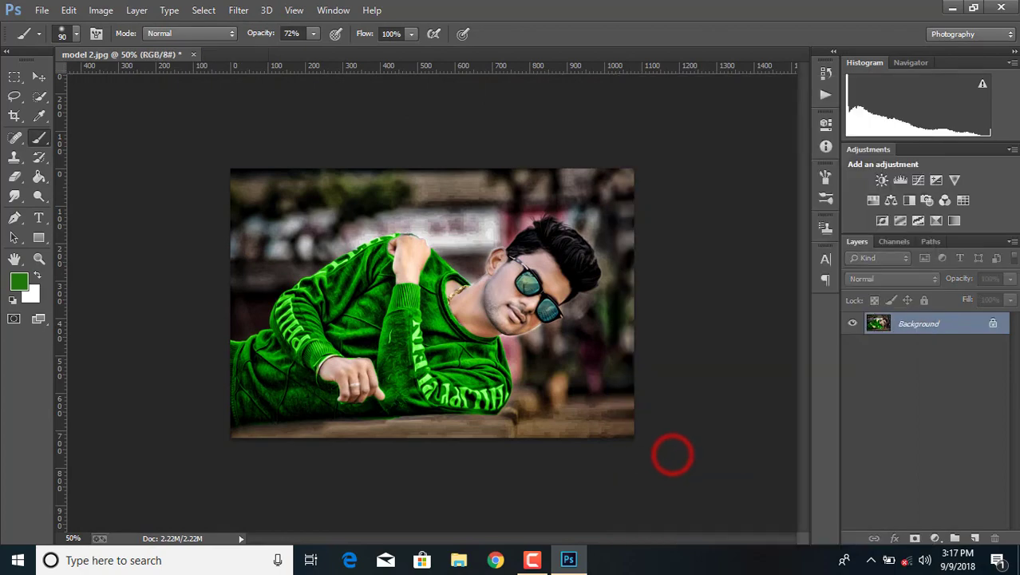
# - Save the image under a new name as a JPEG in the Stocks folder, replacing the file name with "cb model"
pyautogui.click(44, 9)
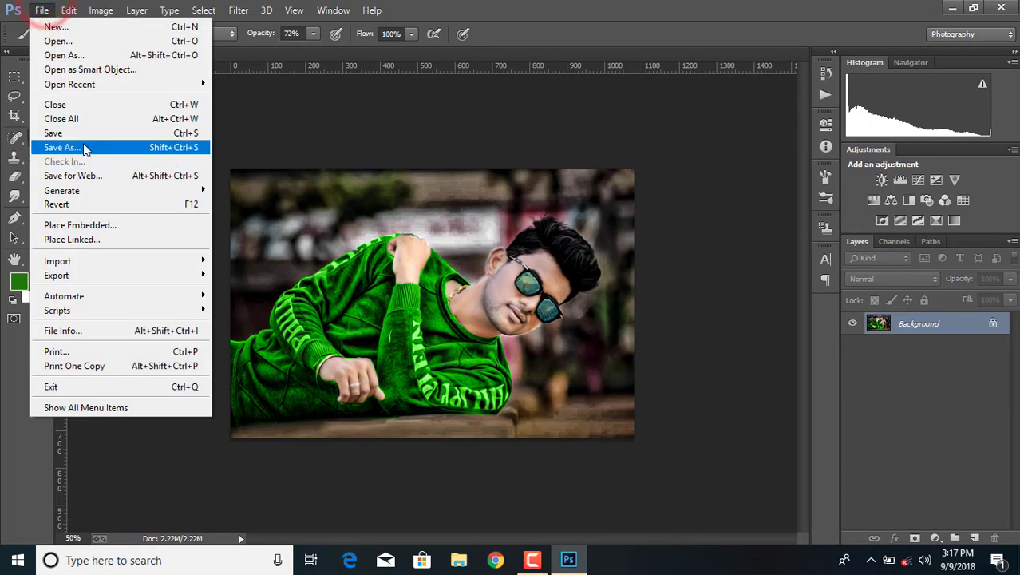
pyautogui.click(84, 143)
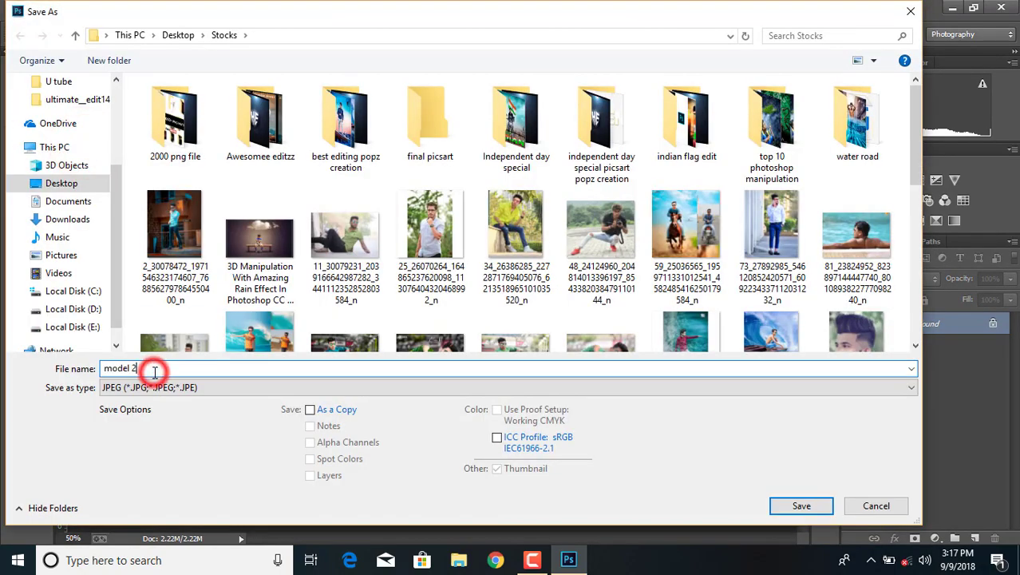
pyautogui.press('BackSpace')
pyautogui.press('BackSpace')
pyautogui.press('BackSpace')
pyautogui.press('BackSpace')
pyautogui.press('BackSpace')
pyautogui.press('BackSpace')
pyautogui.press('BackSpace')
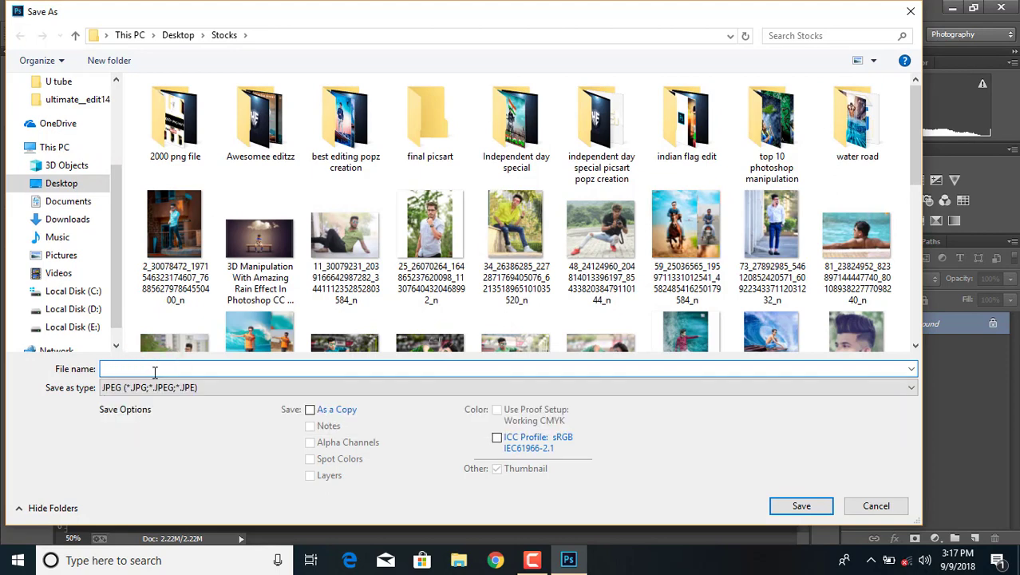
pyautogui.write('cb model')
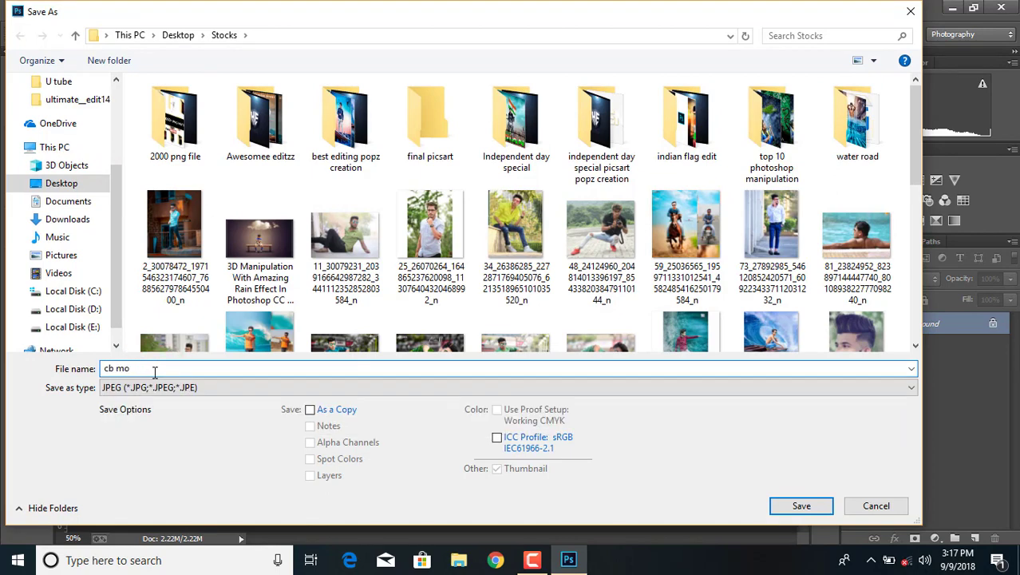